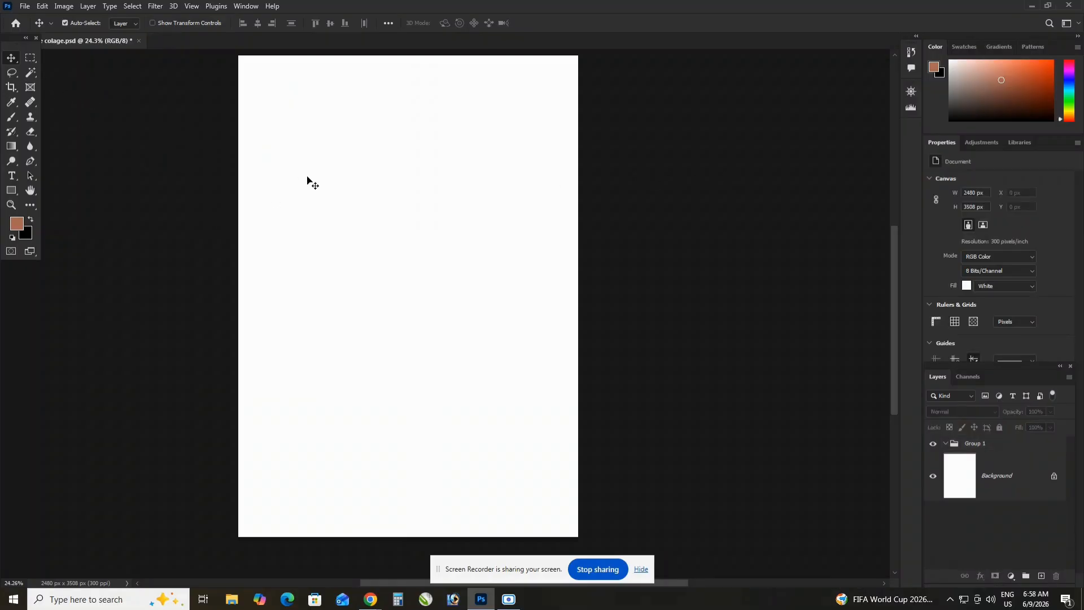
pyautogui.scroll(-4, 306, 179)
pyautogui.scroll(3, 306, 176)
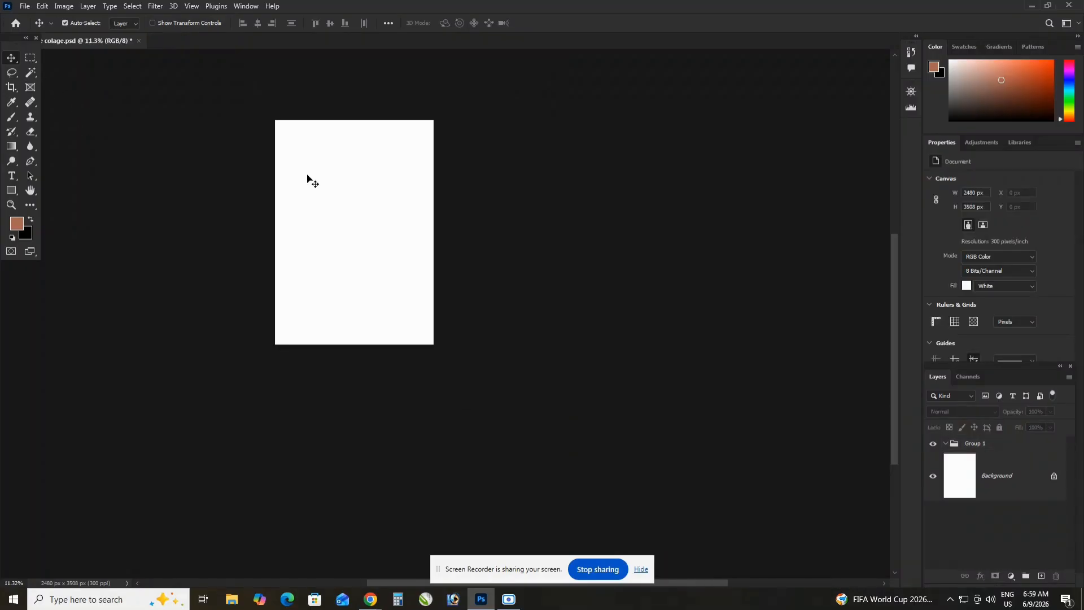
pyautogui.scroll(3, 307, 178)
pyautogui.scroll(-3, 307, 177)
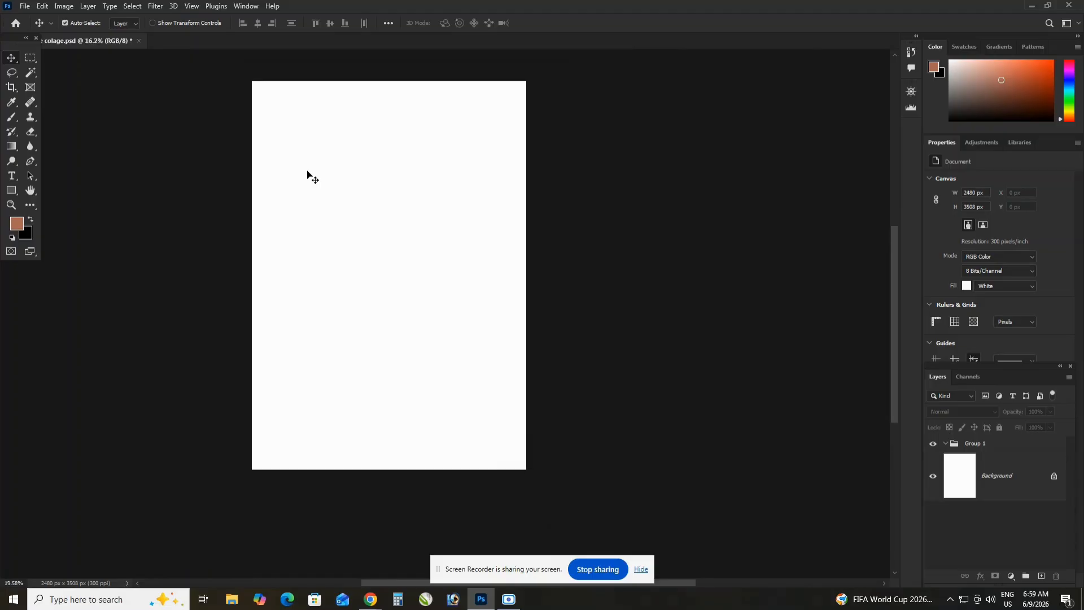
pyautogui.scroll(1, 306, 176)
pyautogui.scroll(-1, 306, 176)
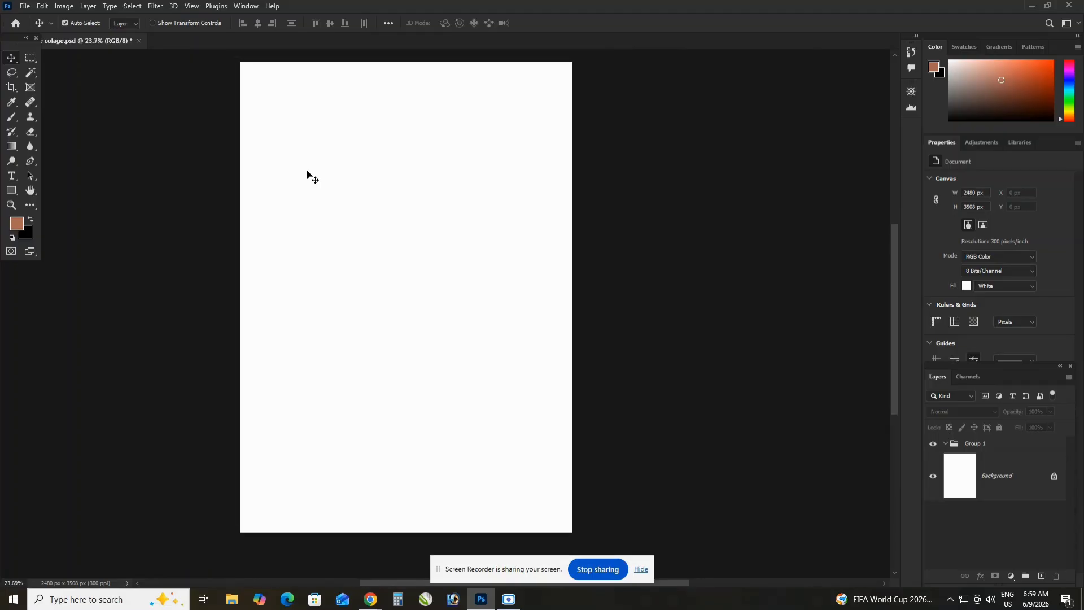
# Undo the removal of the two lower left-column rectangles and revert a trial move of the bottom one.
pyautogui.hotkey('ctrl', 'z')
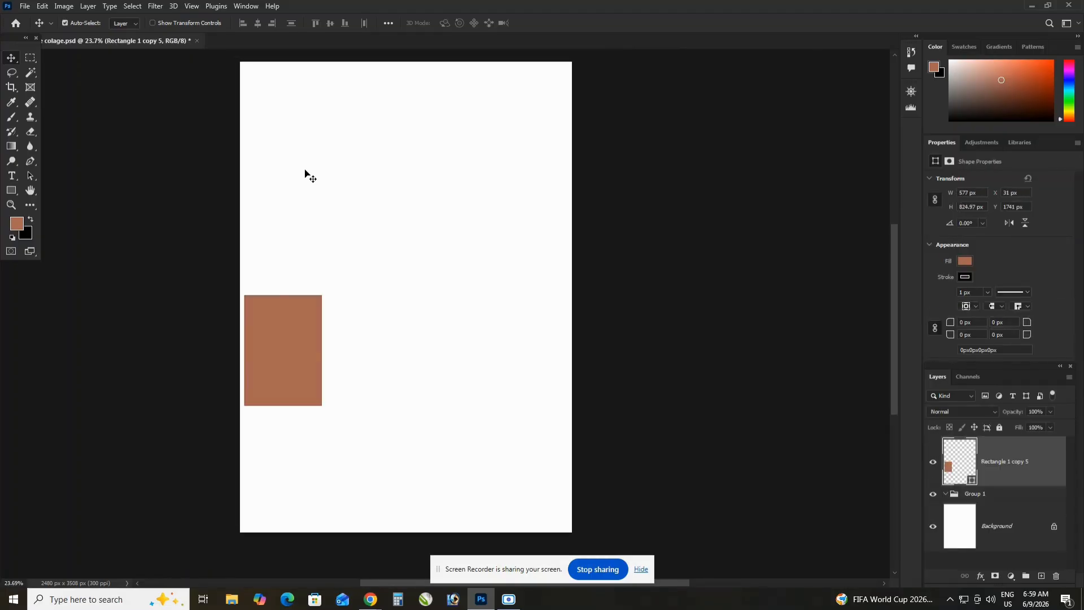
pyautogui.press('ctrl')
pyautogui.moveTo(307, 346); pyautogui.dragTo(320, 465)
pyautogui.hotkey('ctrl', 'z')
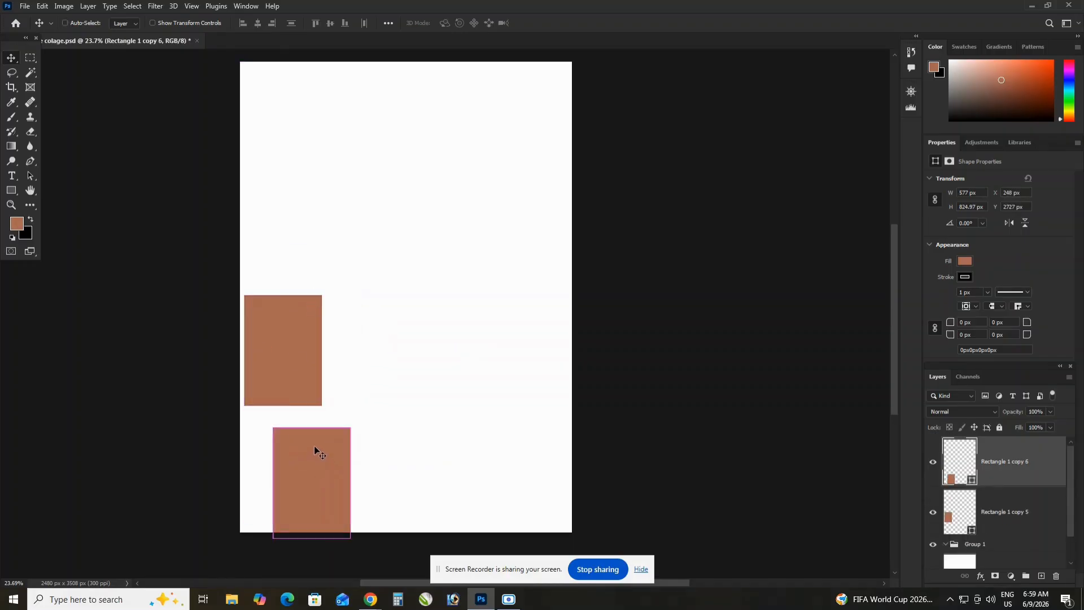
pyautogui.hotkey('ctrl', 'z')
# Try moving each of the two left-column rectangles sideways, undoing each move.
pyautogui.moveTo(301, 312); pyautogui.dragTo(358, 320)
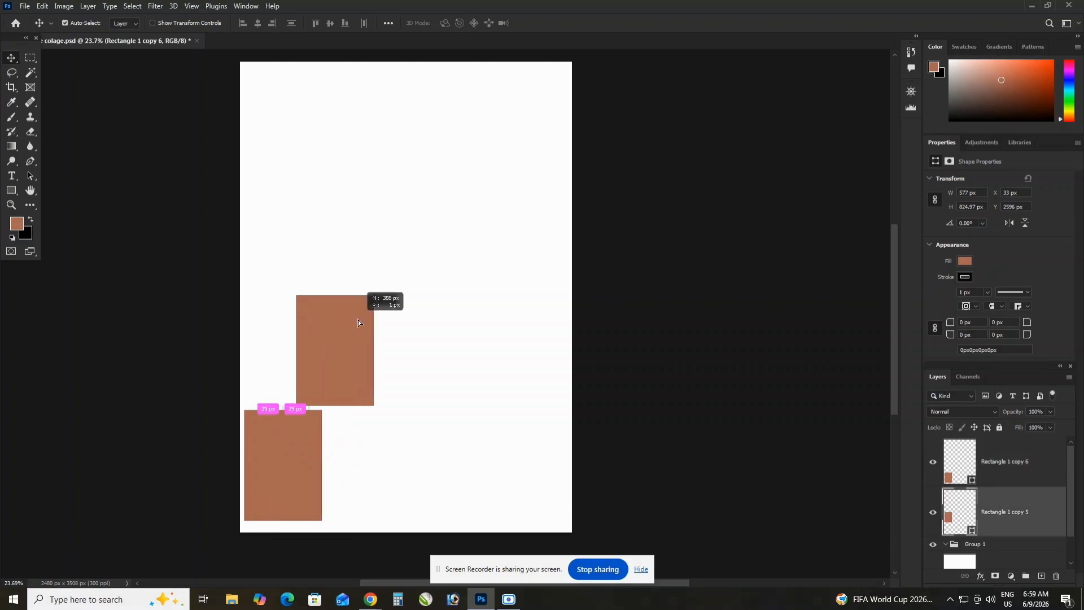
pyautogui.hotkey('ctrl', 'z')
pyautogui.moveTo(297, 429); pyautogui.dragTo(363, 440)
pyautogui.hotkey('ctrl', 'z')
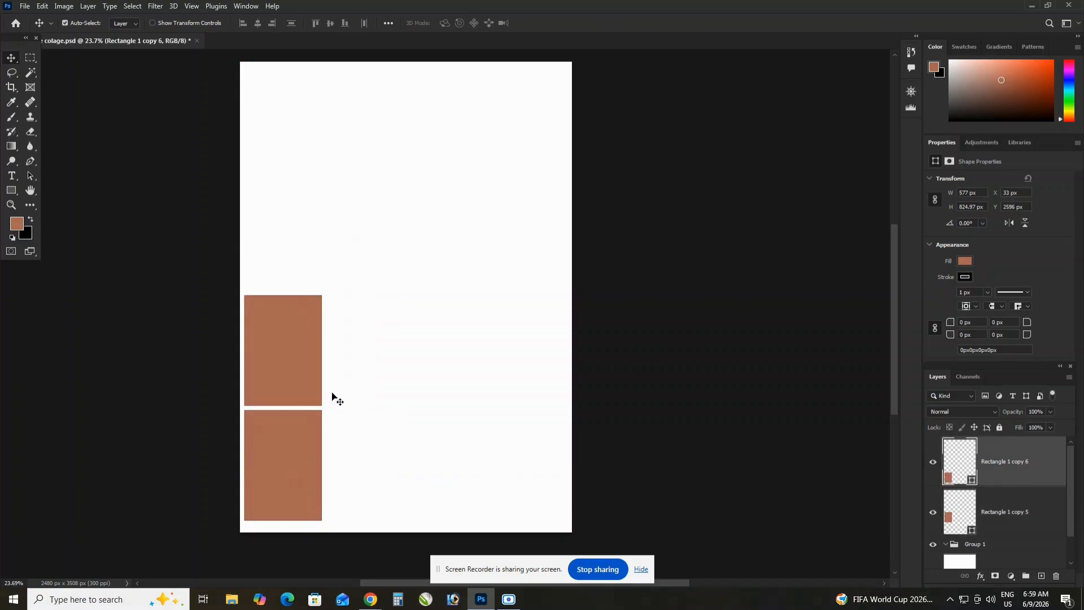
# Restore the three other bottom-row rectangles by undoing their removal, and revert a trial move of one of them.
pyautogui.hotkey('ctrl', 'shift', 'z')
pyautogui.moveTo(366, 414); pyautogui.dragTo(471, 409)
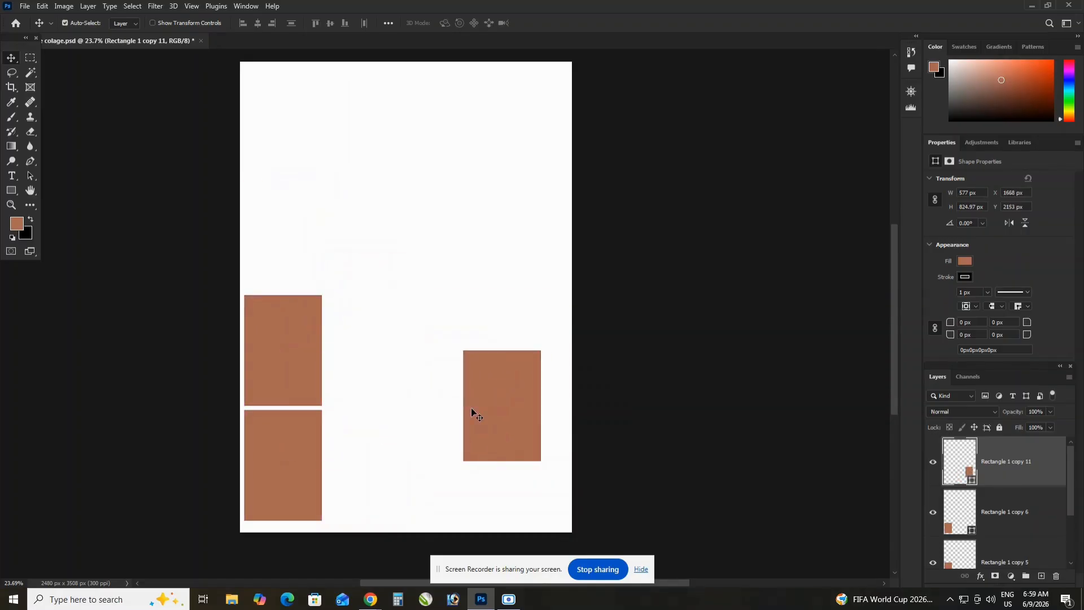
pyautogui.hotkey('ctrl', 'z')
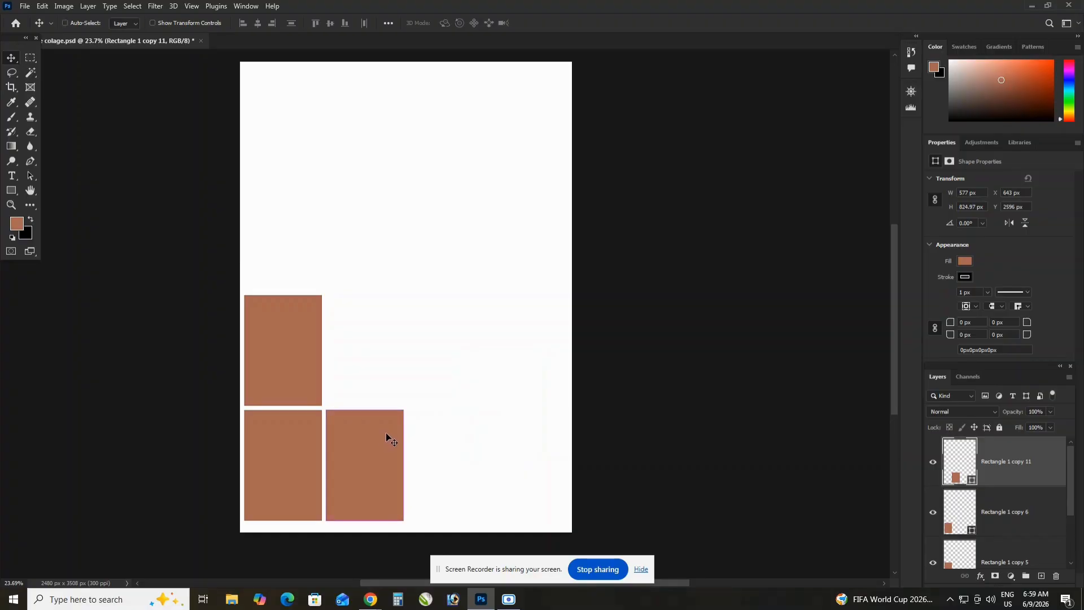
pyautogui.hotkey('ctrl', 'z')
pyautogui.hotkey('ctrl', 'z')
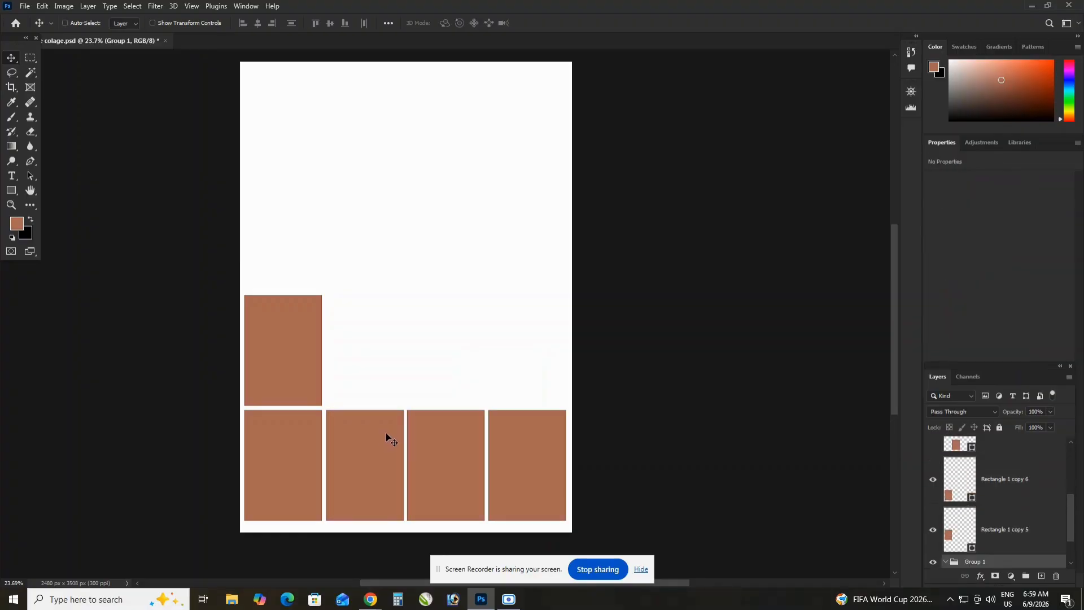
# Undo the removal of the three upper right-column rectangles and the two middle rectangles of the top row.
pyautogui.hotkey('ctrl', 'z')
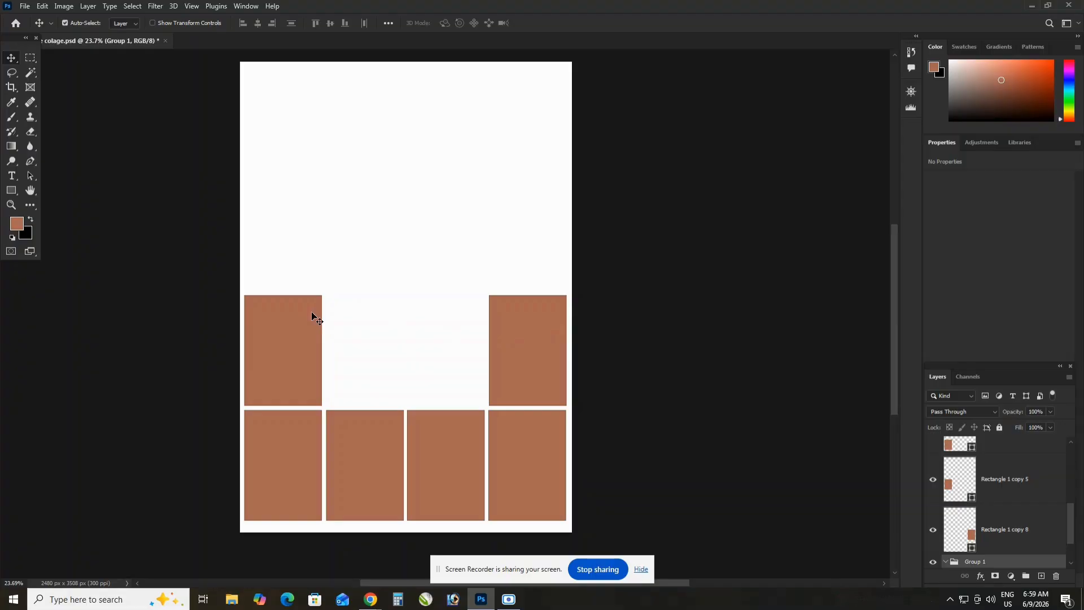
pyautogui.hotkey('ctrl', 'z')
pyautogui.hotkey('ctrl', 'z')
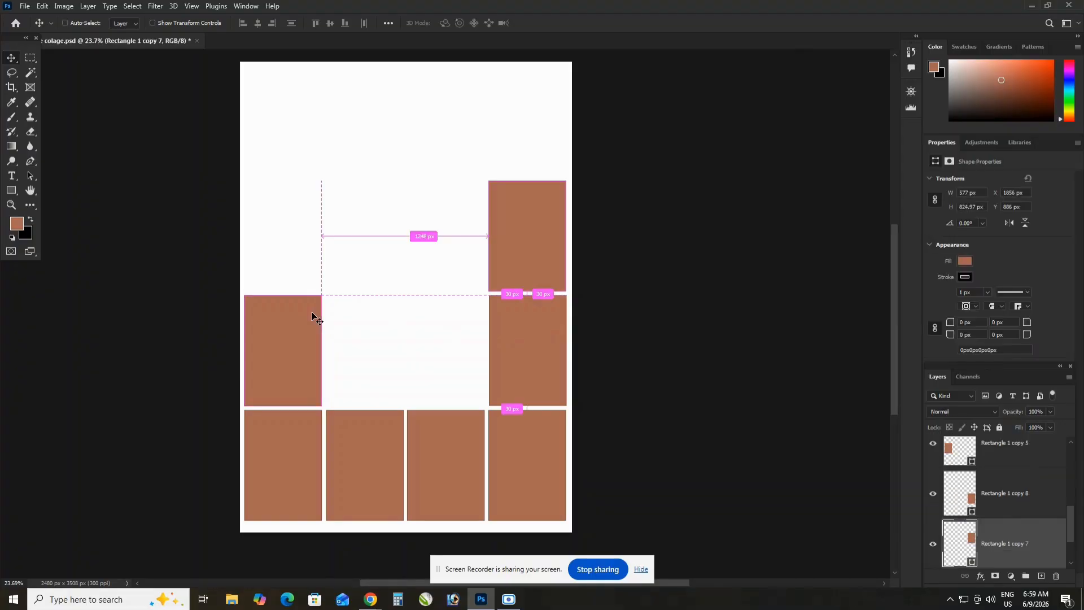
pyautogui.hotkey('ctrl', 'z')
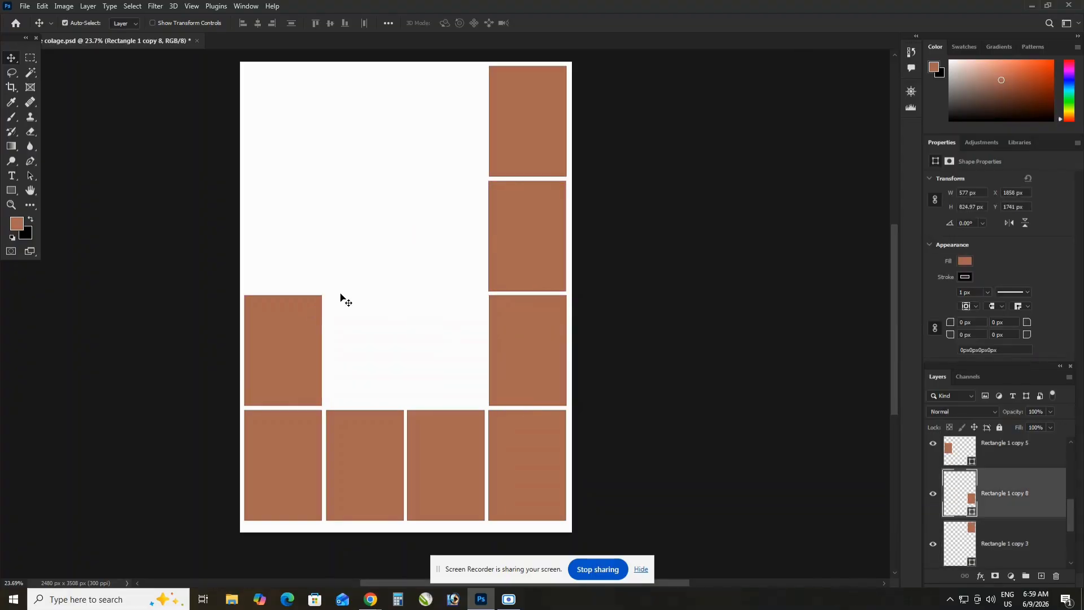
pyautogui.hotkey('ctrl', 'z')
pyautogui.hotkey('ctrl', 'z')
pyautogui.hotkey('ctrl', 'z')
pyautogui.hotkey('ctrl', 'z')
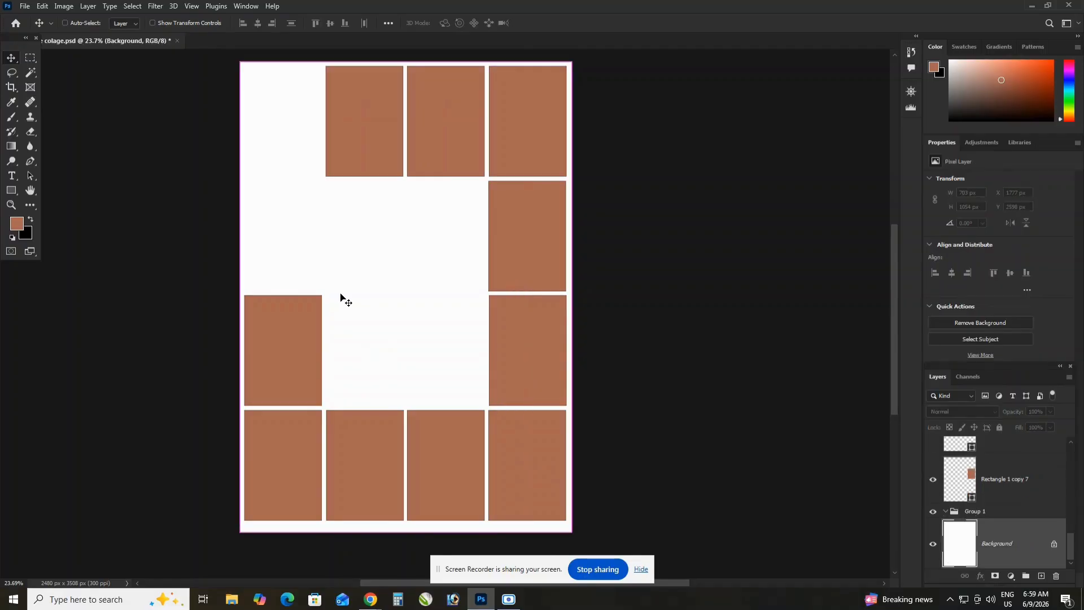
# Try moving each of the two middle top-row rectangles downward, undoing each move.
pyautogui.moveTo(357, 162); pyautogui.dragTo(365, 189)
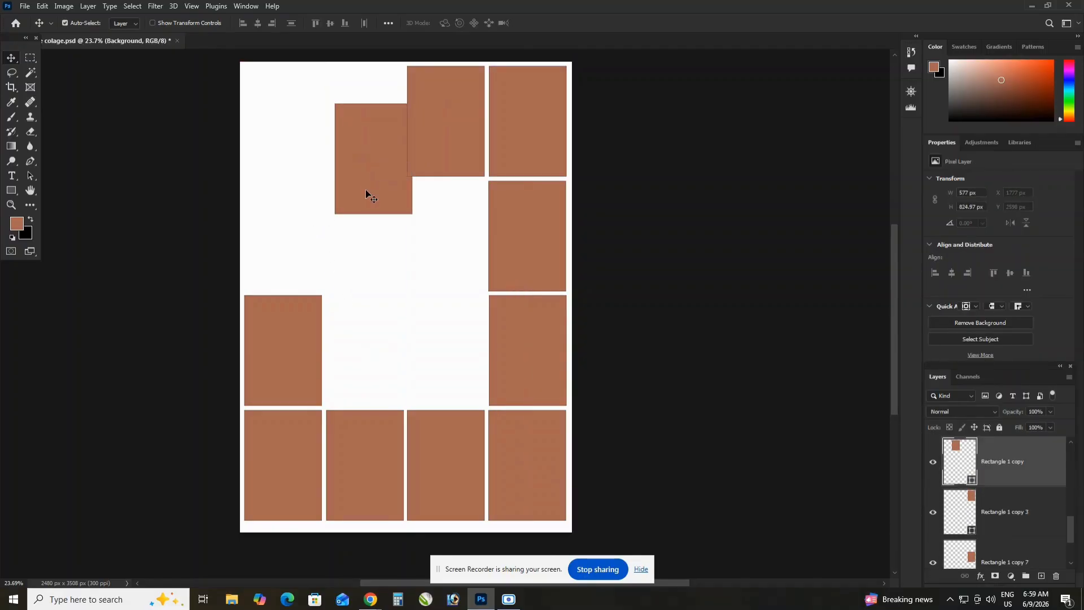
pyautogui.hotkey('ctrl', 'z')
pyautogui.moveTo(434, 149); pyautogui.dragTo(429, 184)
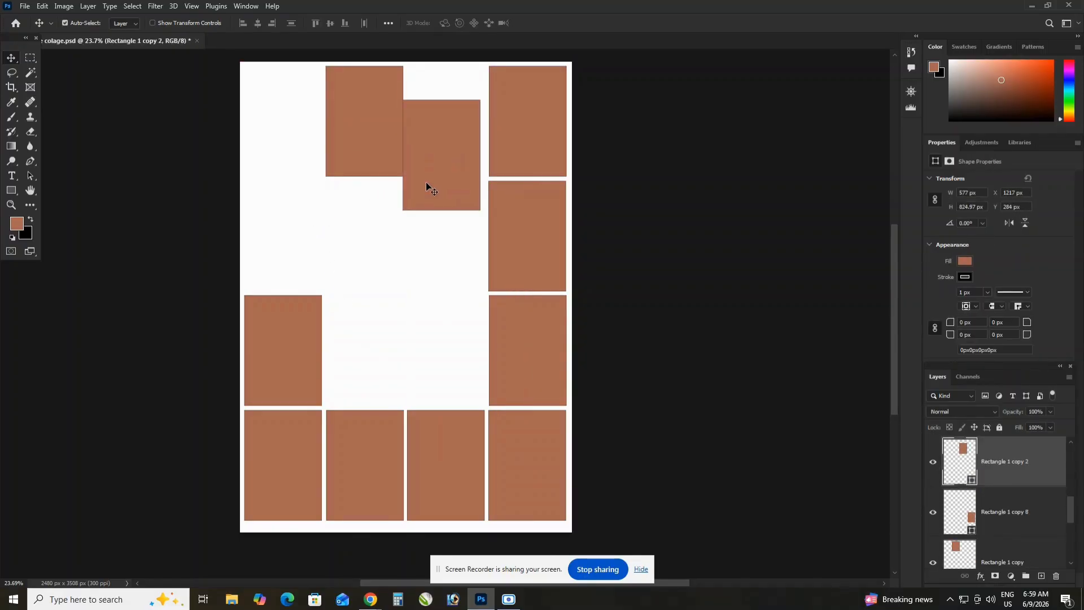
pyautogui.press('z')
pyautogui.hotkey('ctrl', 'z')
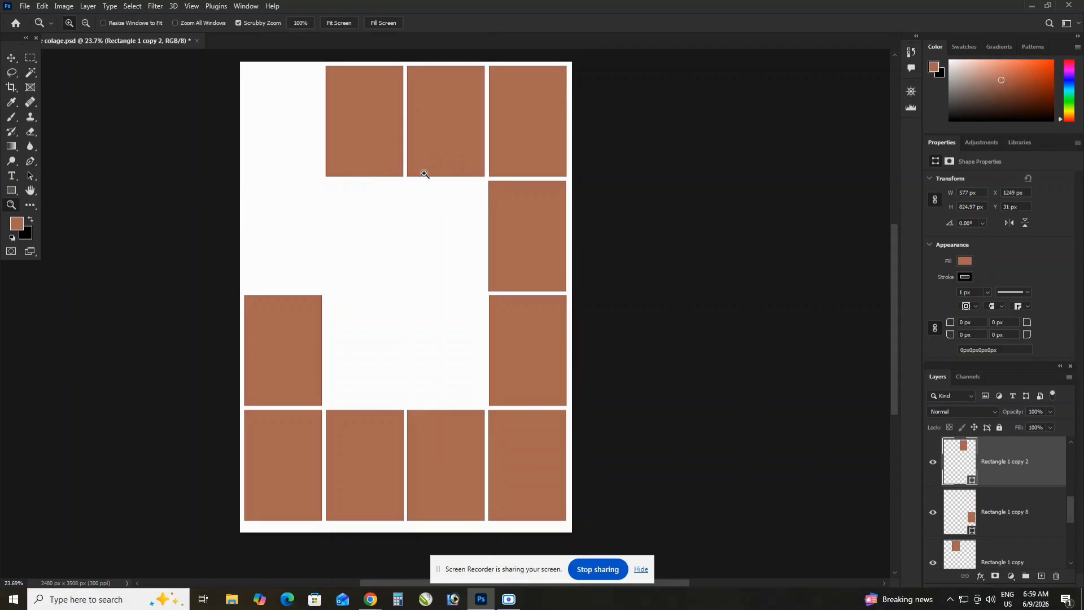
# Undo the removal of the large center rectangle and the two upper left-column rectangles.
pyautogui.hotkey('ctrl', 'z')
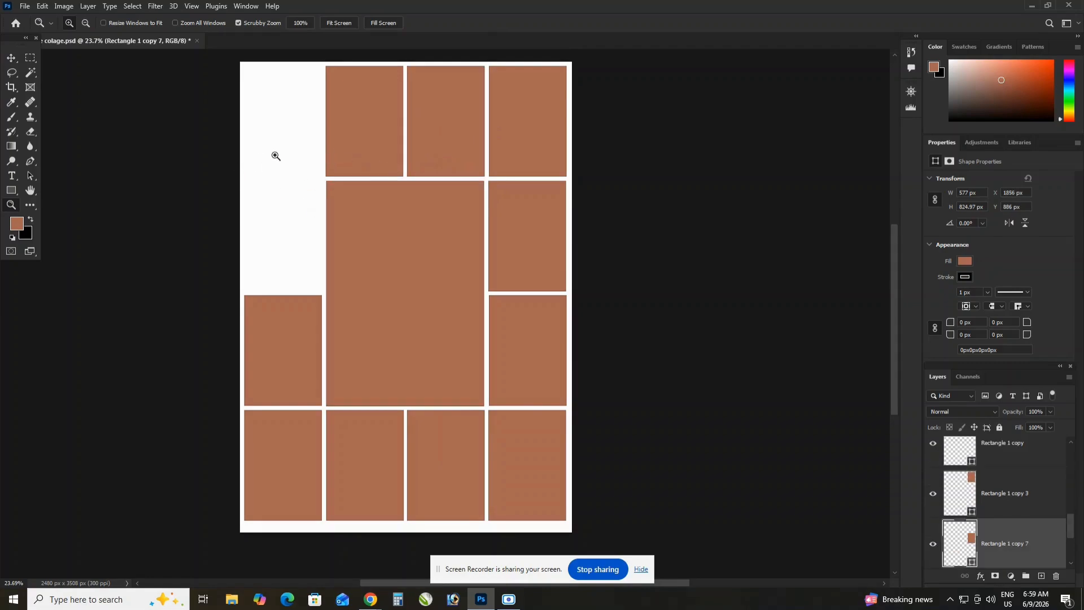
pyautogui.hotkey('ctrl', 'z')
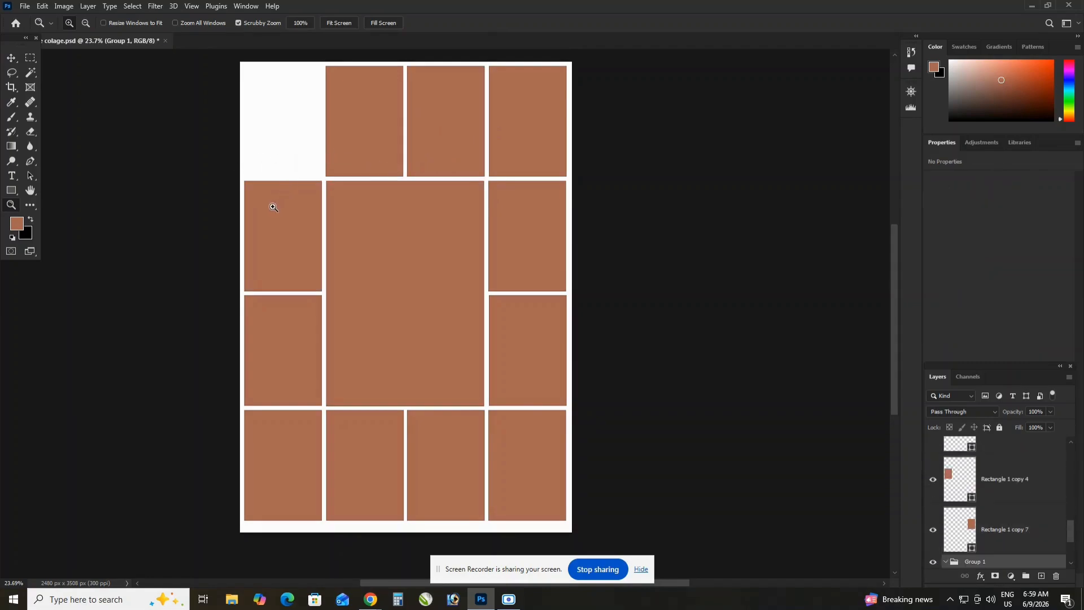
pyautogui.hotkey('ctrl', 'z')
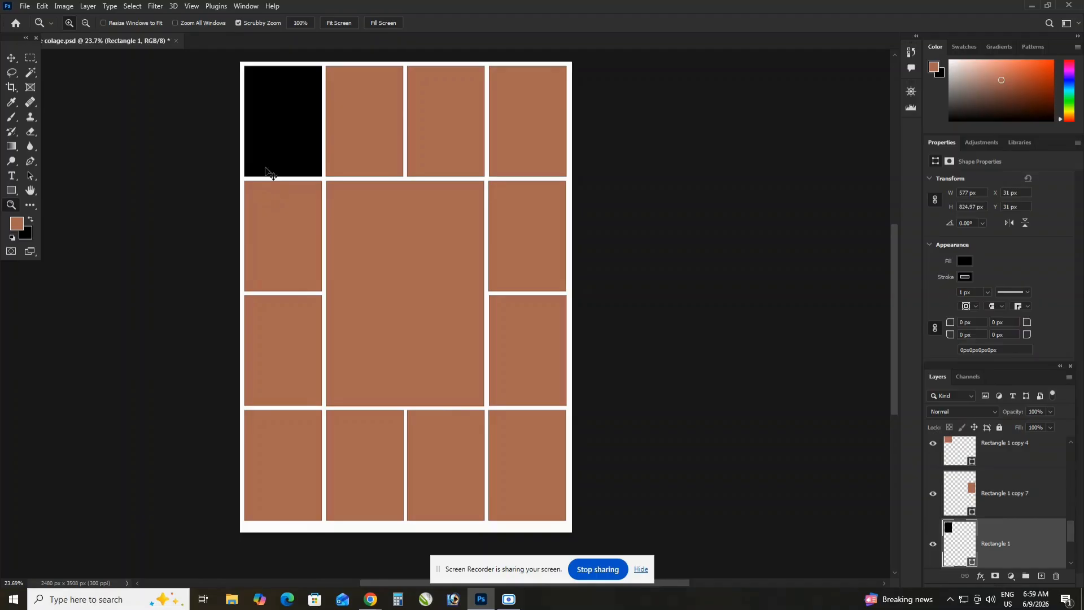
# Fill the black top-left rectangle with the brown foreground color and undo a trial move of it.
pyautogui.click(11, 59)
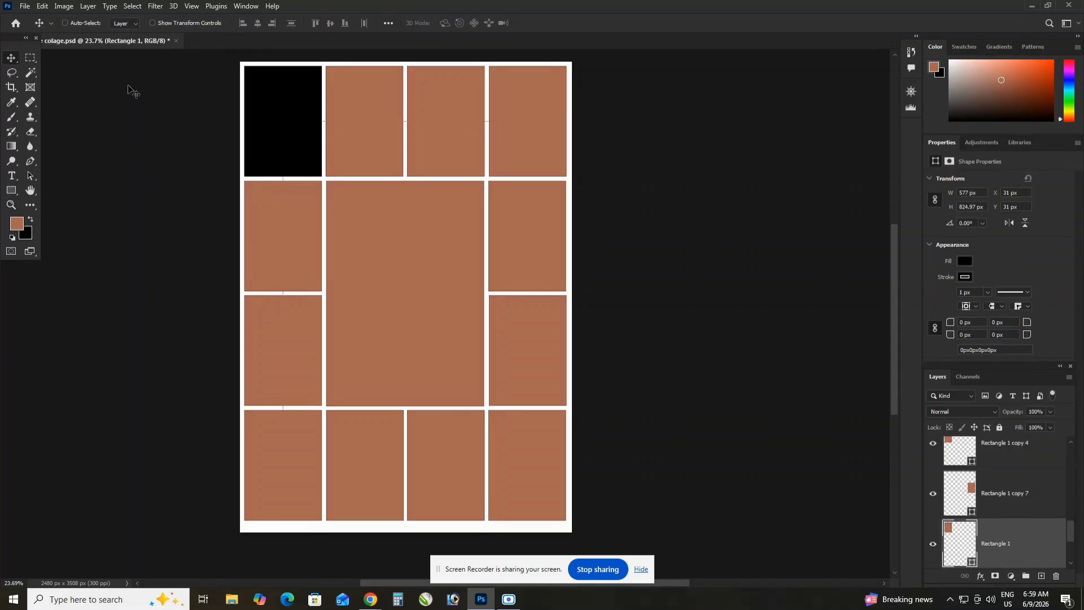
pyautogui.hotkey('alt', 'BackSpace')
pyautogui.moveTo(287, 121); pyautogui.dragTo(287, 144)
pyautogui.hotkey('ctrl', 'z')
# Try moving the large center rectangle and scaling it to about 80%, undoing both changes.
pyautogui.moveTo(382, 227); pyautogui.dragTo(385, 285)
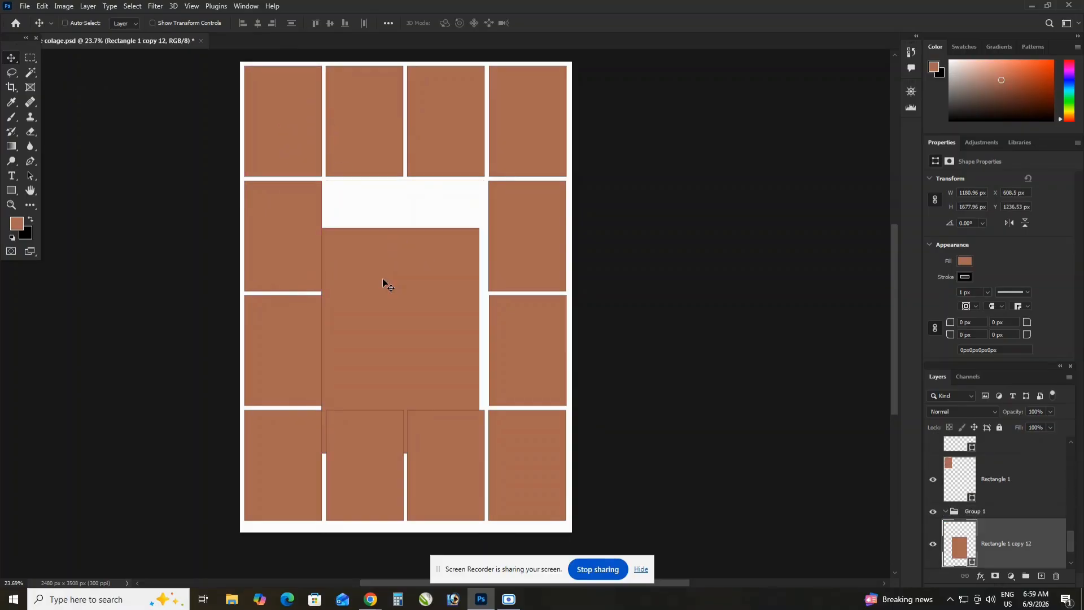
pyautogui.hotkey('ctrl', 'z')
pyautogui.hotkey('ctrl', 't')
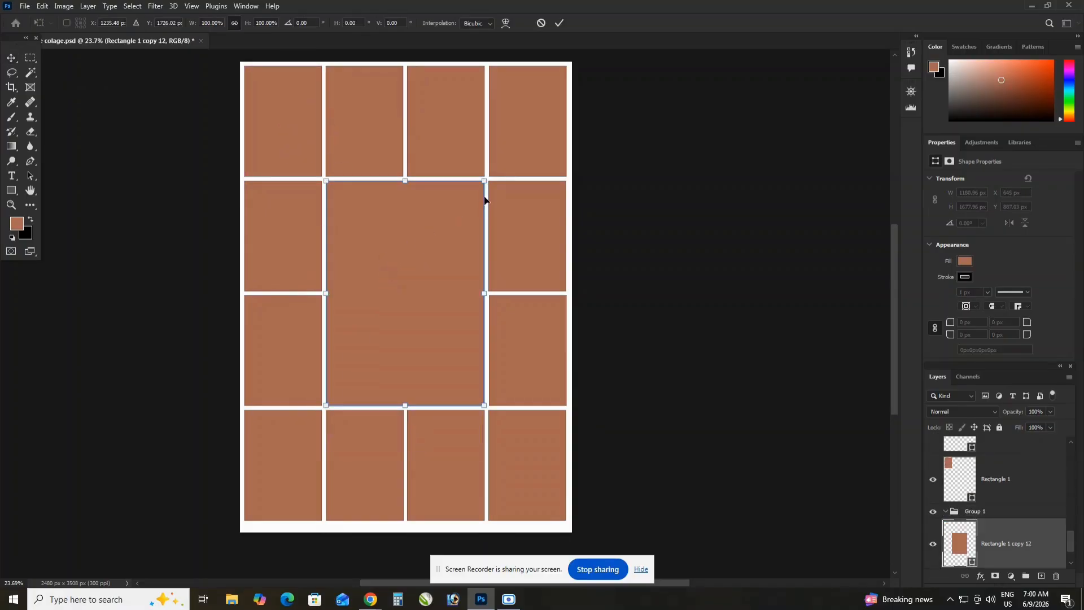
pyautogui.moveTo(484, 181); pyautogui.dragTo(444, 219)
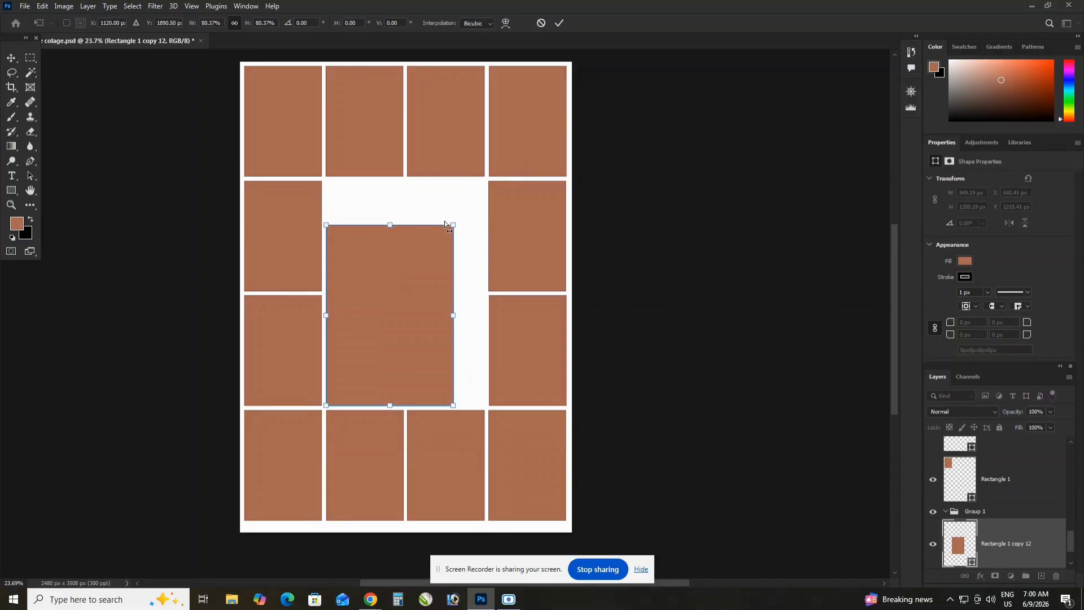
pyautogui.hotkey('ctrl', 'z')
pyautogui.press('Return')
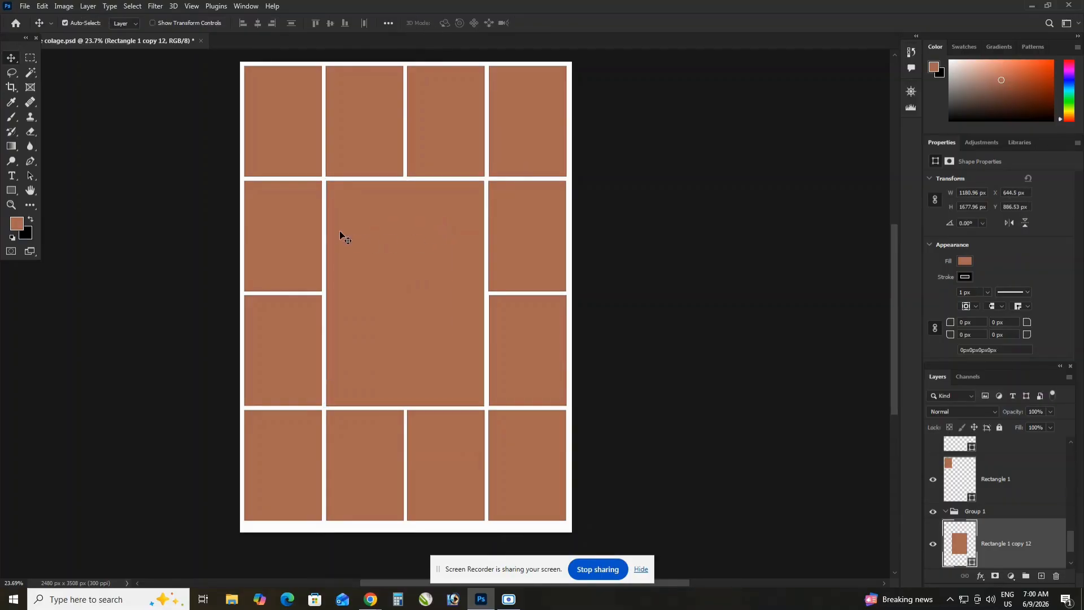
# Try nudging the second top-row rectangle about 14 px left and moving it down, undoing both moves.
pyautogui.click(305, 215)
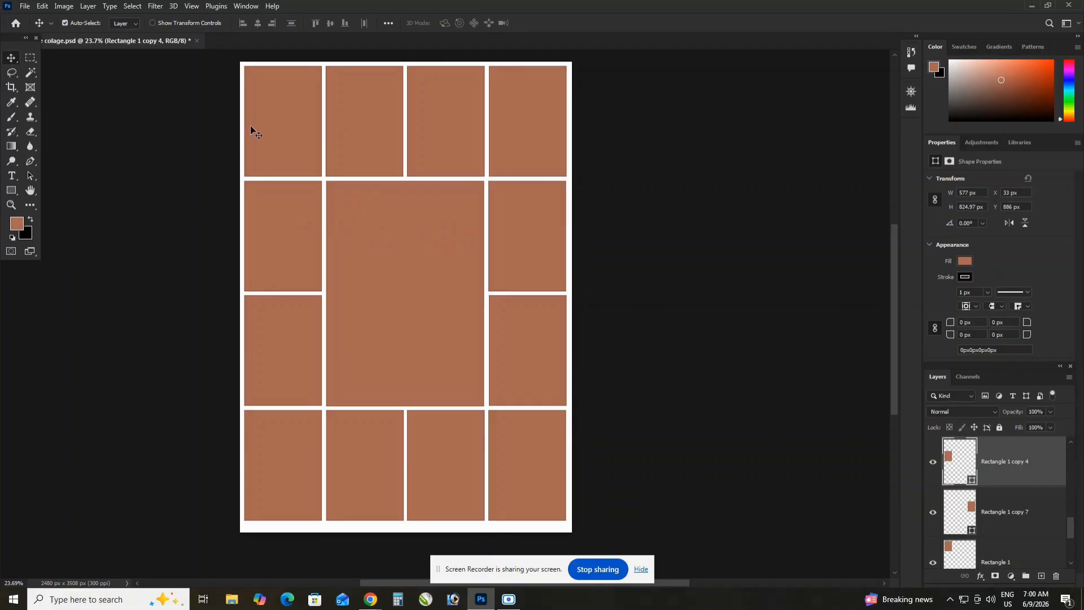
pyautogui.scroll(6, 323, 75)
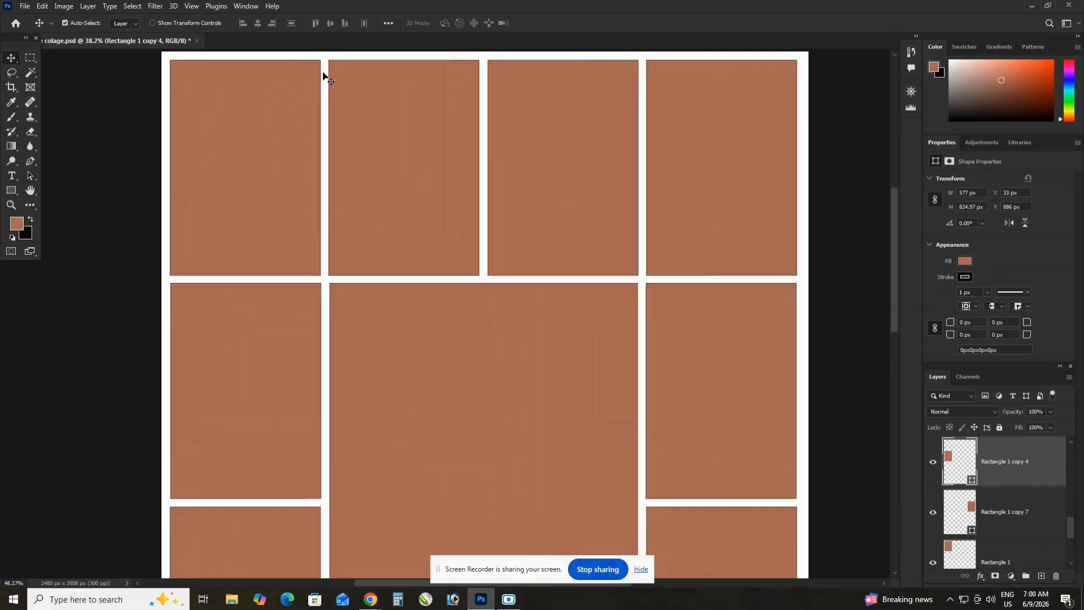
pyautogui.scroll(-3, 412, 108)
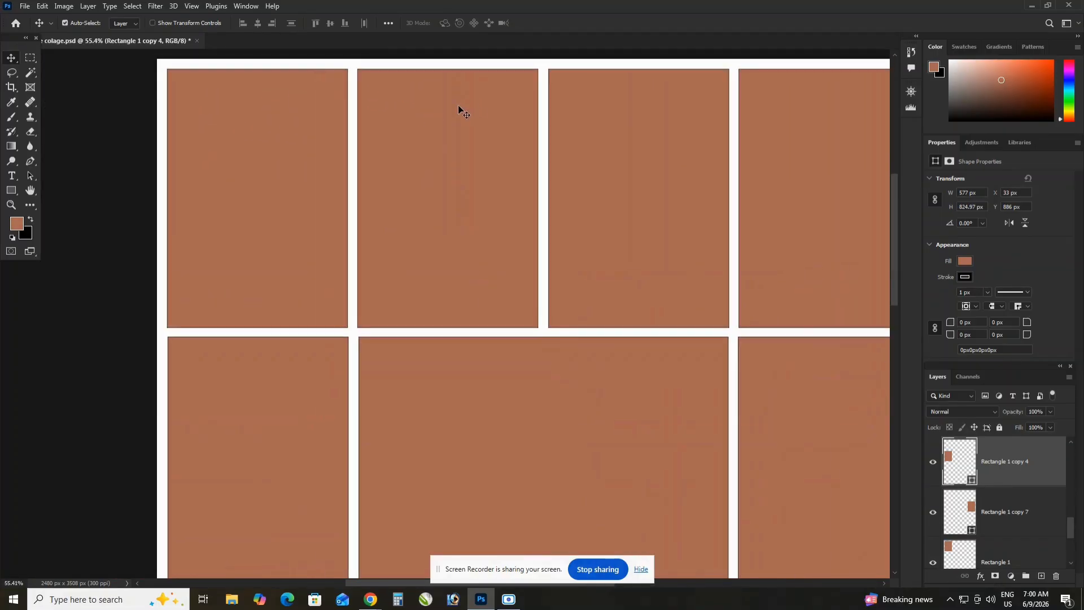
pyautogui.click(454, 106)
pyautogui.press('Left')
pyautogui.press('Left')
pyautogui.press('Left')
pyautogui.press('Left')
pyautogui.press('Left')
pyautogui.press('Left')
pyautogui.press('Left')
pyautogui.press('Left')
pyautogui.press('Left')
pyautogui.press('Left')
pyautogui.press('Left')
pyautogui.press('Left')
pyautogui.press('Left')
pyautogui.press('Left')
pyautogui.press('Left')
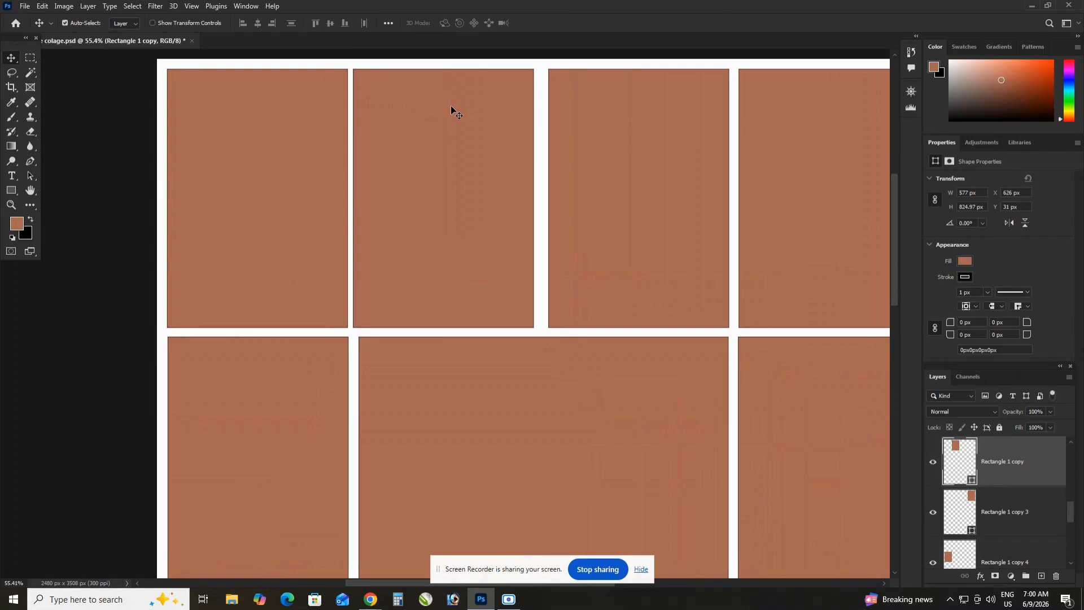
pyautogui.hotkey('ctrl', 'z')
pyautogui.moveTo(450, 106); pyautogui.dragTo(442, 220)
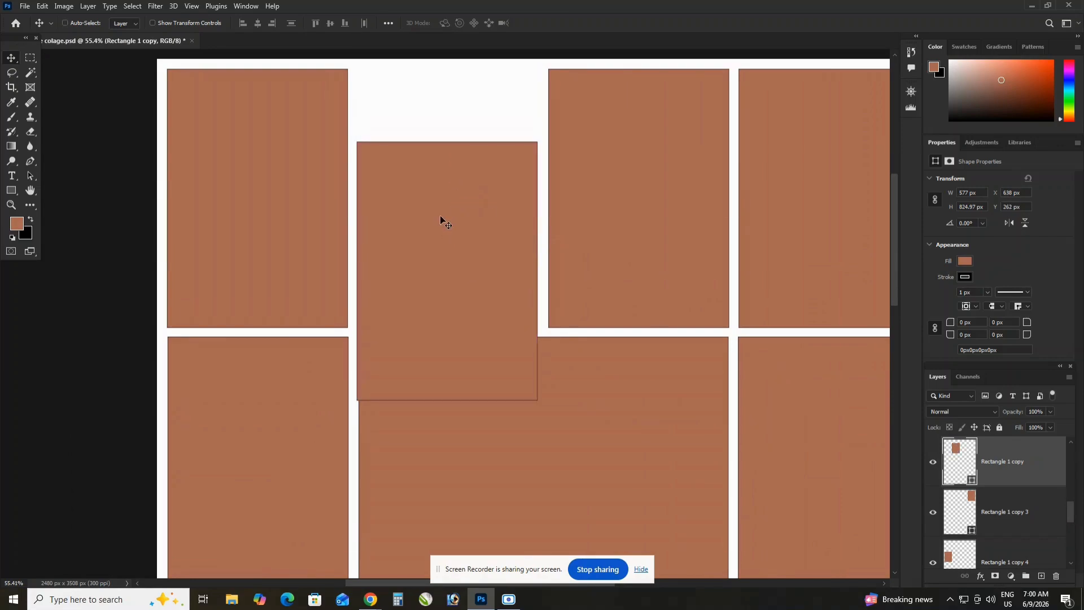
pyautogui.hotkey('ctrl', 'z')
# Examine the gaps between the rectangles across the collage grid, and select the bottom-right rectangle.
pyautogui.scroll(-4, 264, 146)
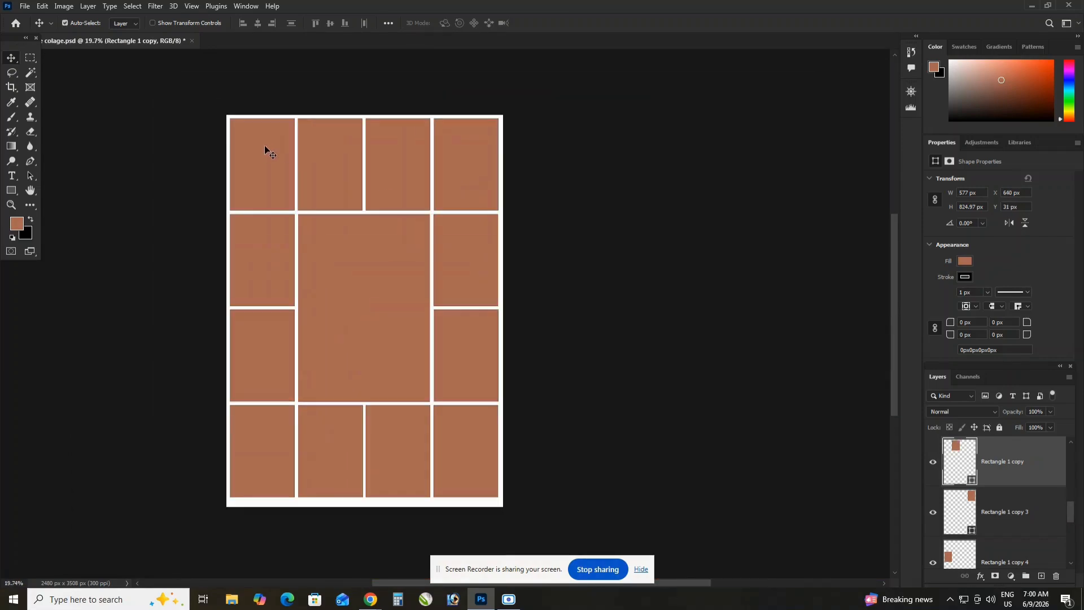
pyautogui.scroll(5, 263, 220)
pyautogui.scroll(-5, 262, 204)
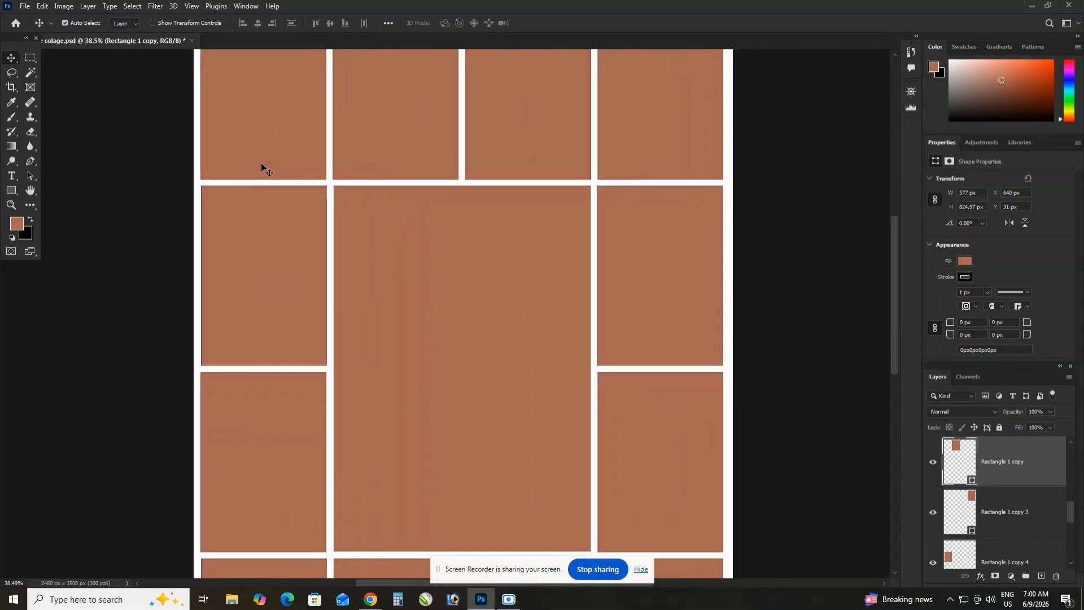
pyautogui.scroll(2, 264, 102)
pyautogui.scroll(1, 253, 62)
pyautogui.scroll(-4, 262, 81)
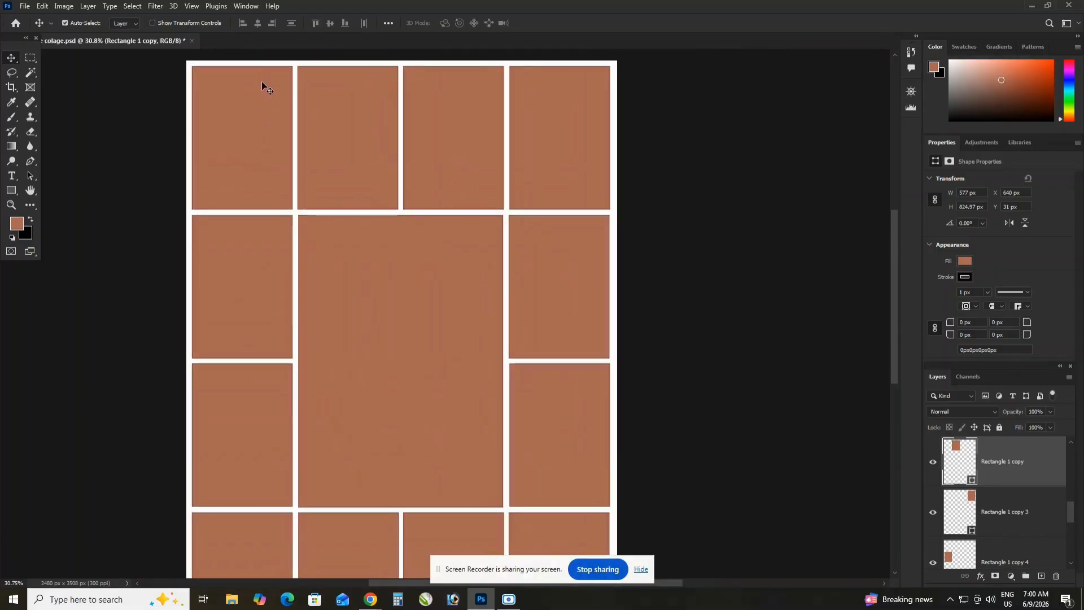
pyautogui.scroll(8, 364, 235)
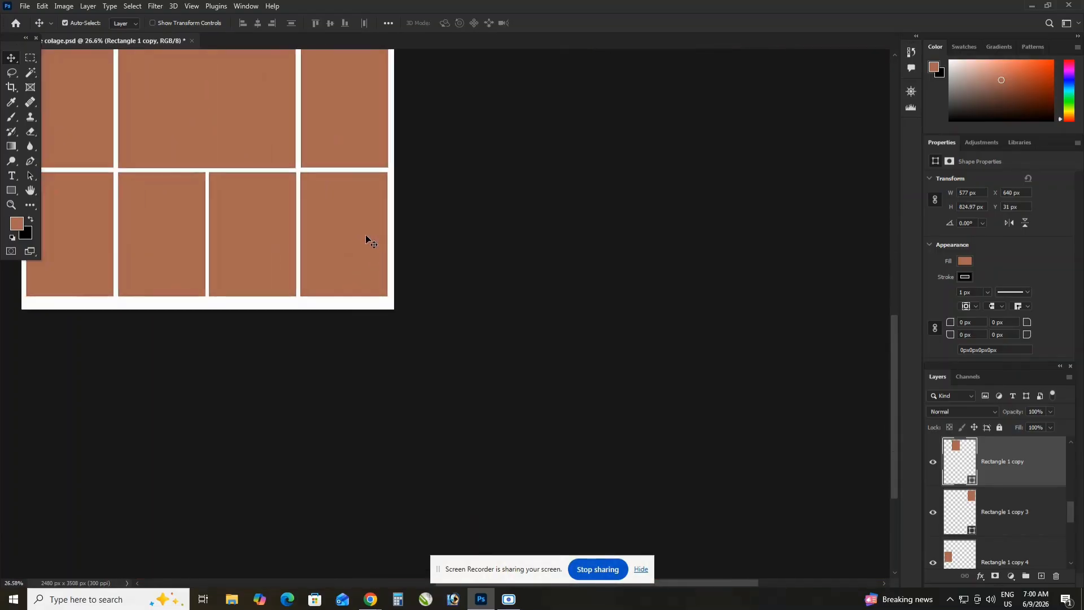
pyautogui.click(340, 195)
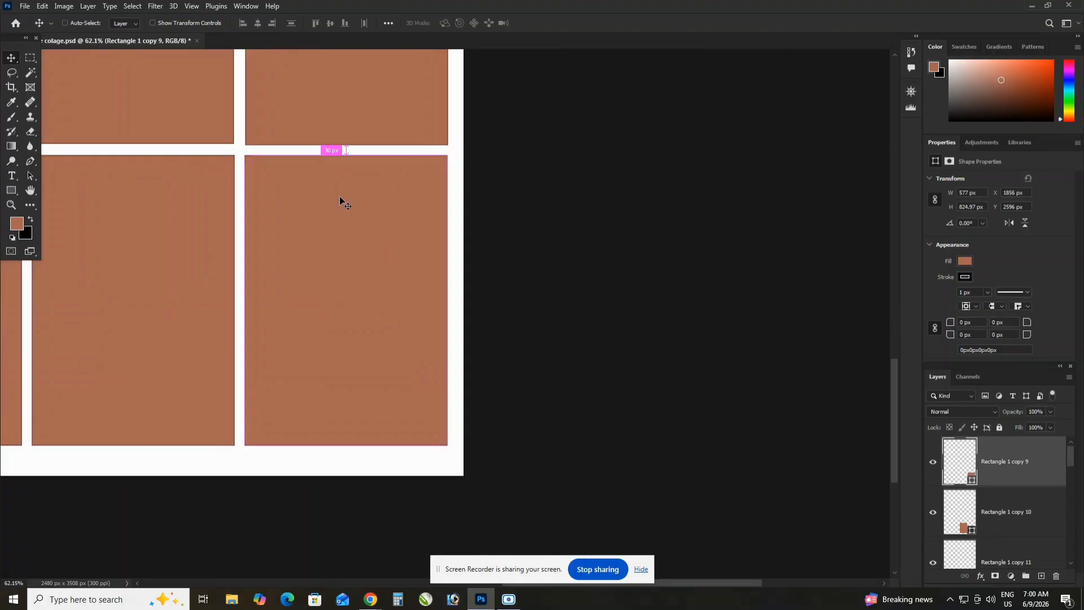
# Undo one more change to bring back the denim-jacket portrait clipped inside the bottom-right frame.
pyautogui.hotkey('ctrl', 'z')
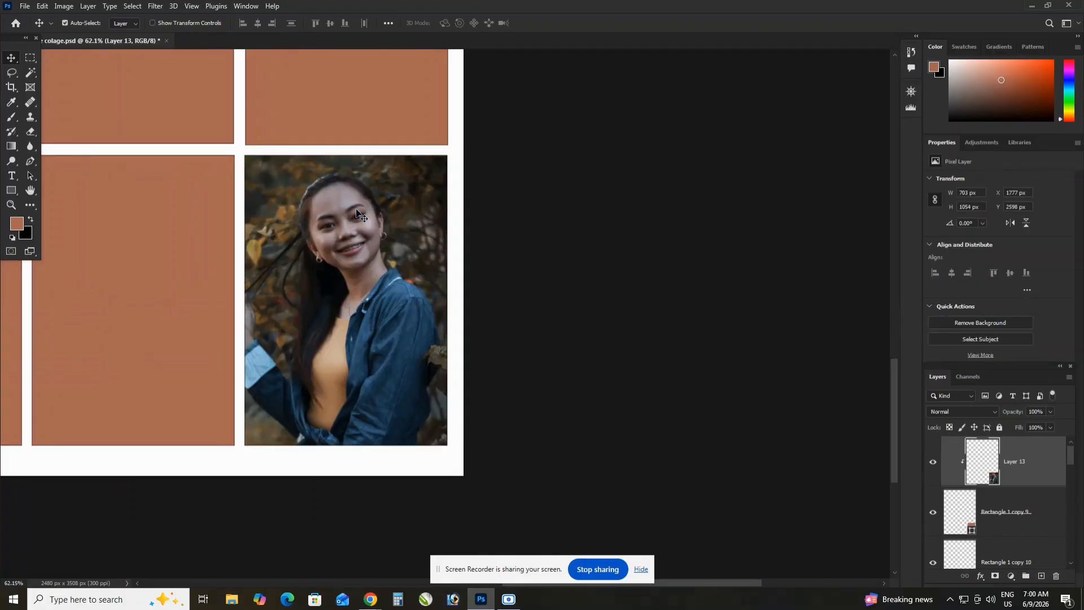
pyautogui.scroll(3, 330, 232)
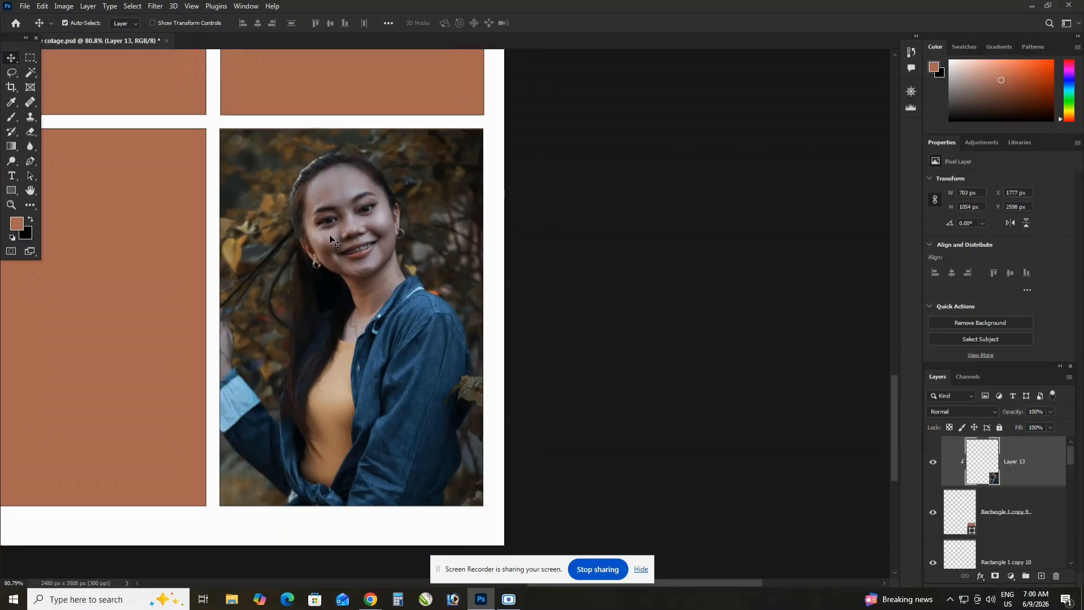
# Adjust the denim-jacket portrait with Brightness/Contrast, trying the automatic correction and settling on brightness about 25 and contrast 34.
pyautogui.hotkey('alt', 'i')
pyautogui.press('a')
pyautogui.press('c')
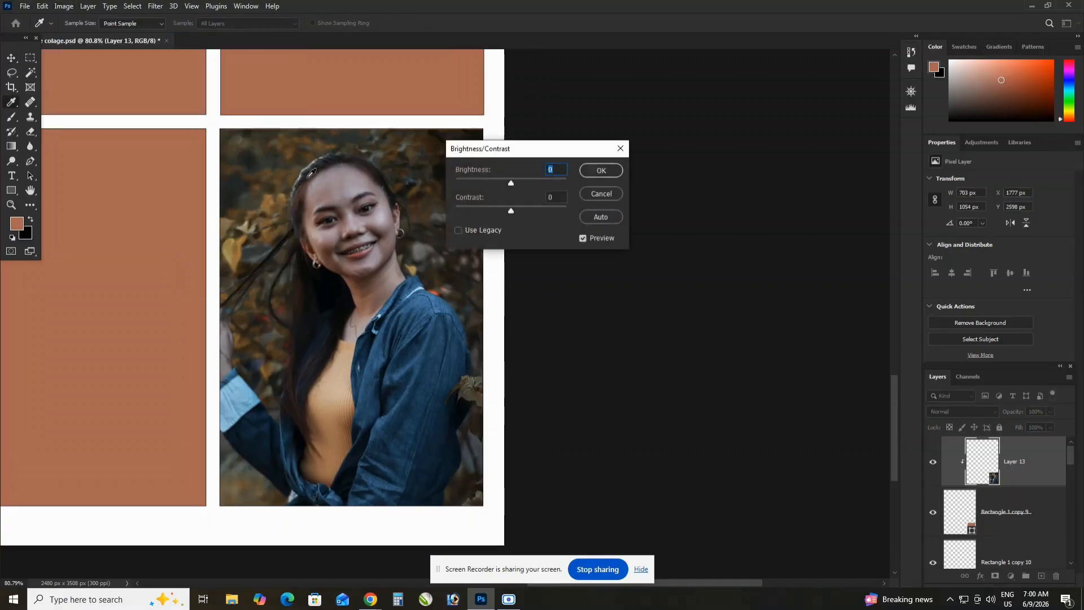
pyautogui.click(553, 170)
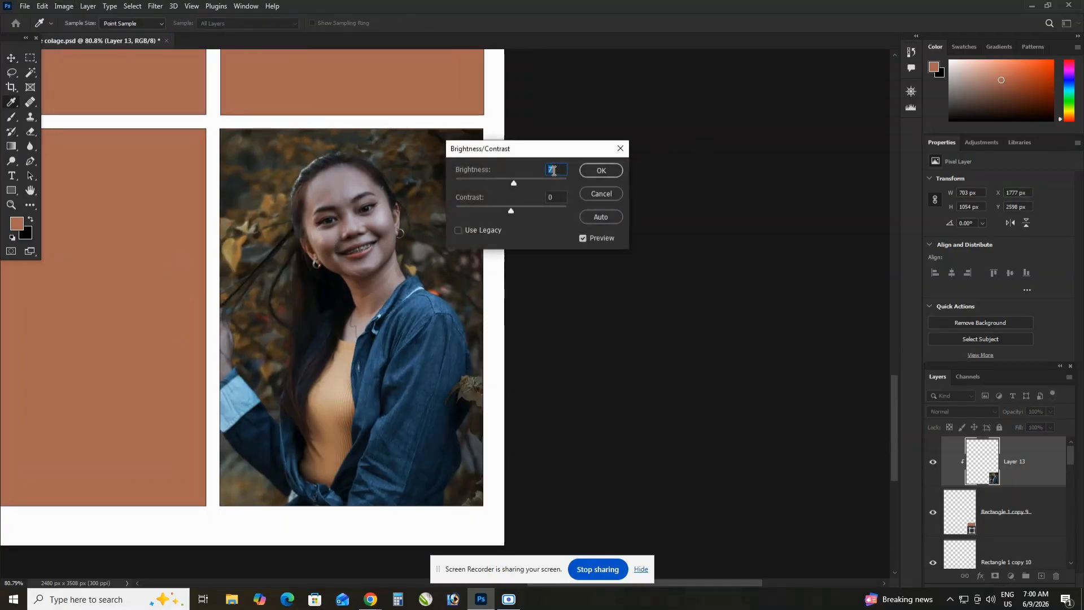
pyautogui.scroll(5, 554, 170)
pyautogui.scroll(4, 553, 171)
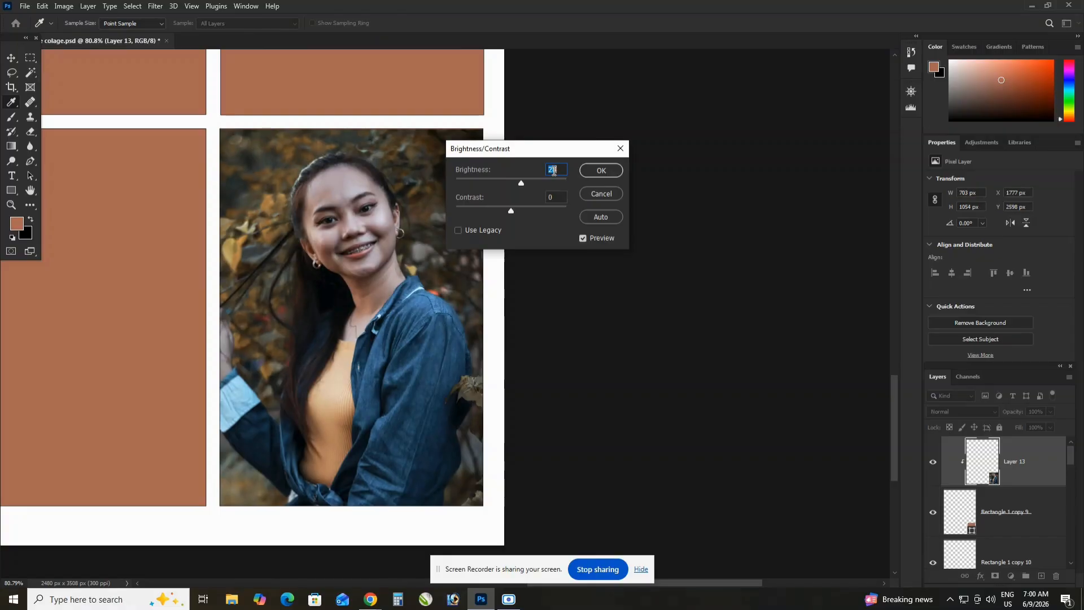
pyautogui.click(593, 217)
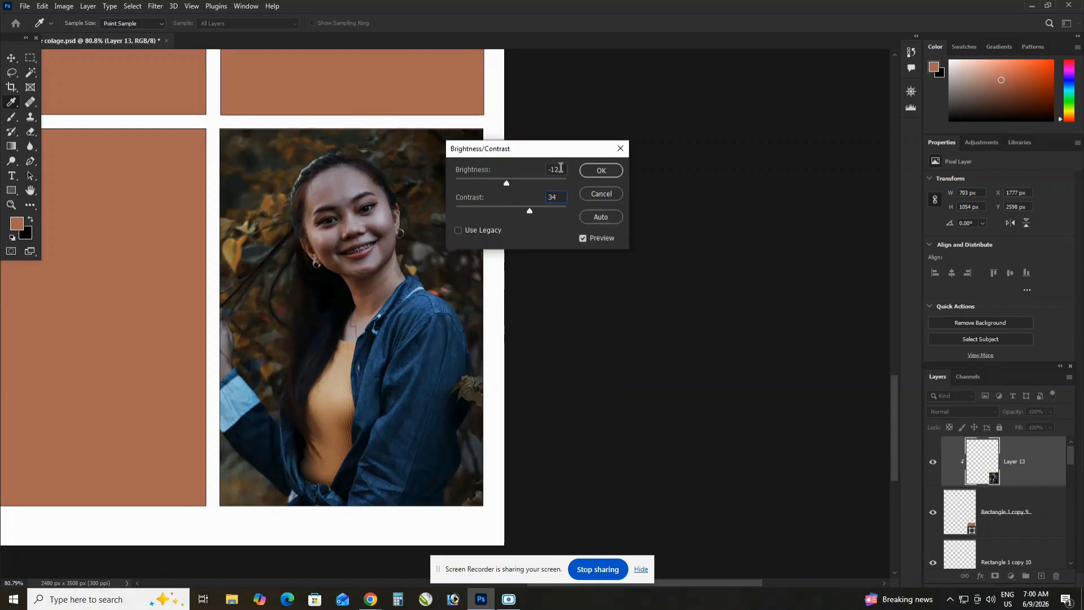
pyautogui.click(561, 168)
pyautogui.scroll(20, 561, 169)
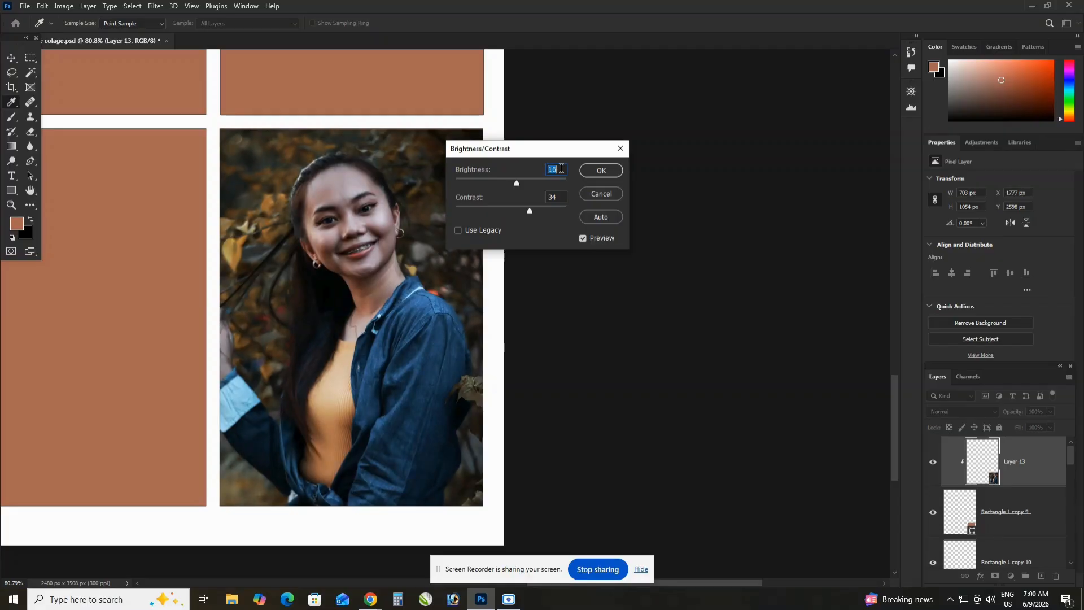
pyautogui.click(600, 169)
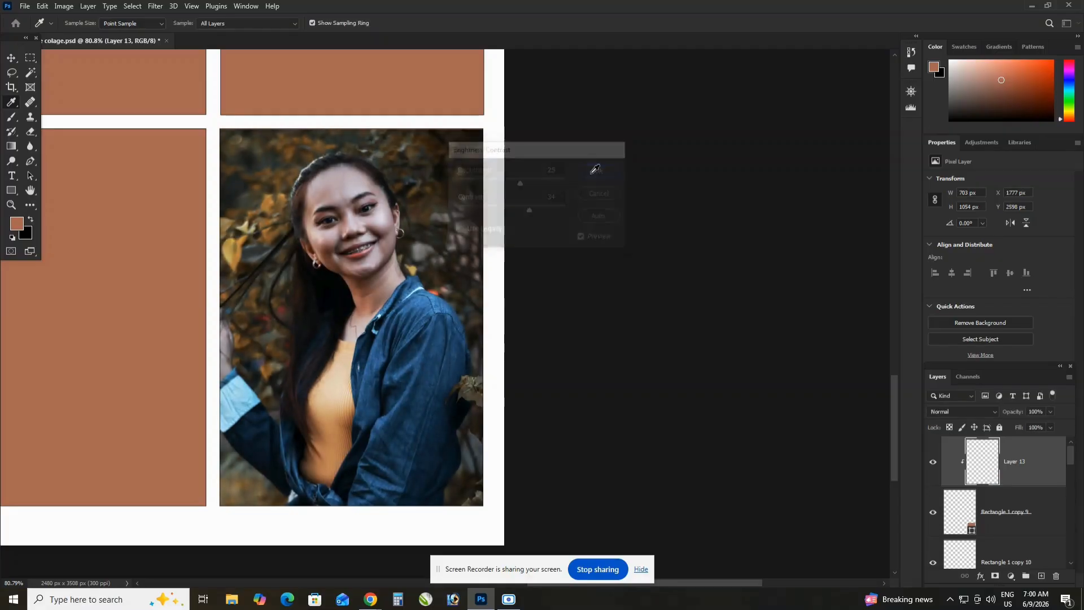
pyautogui.scroll(-8, 291, 130)
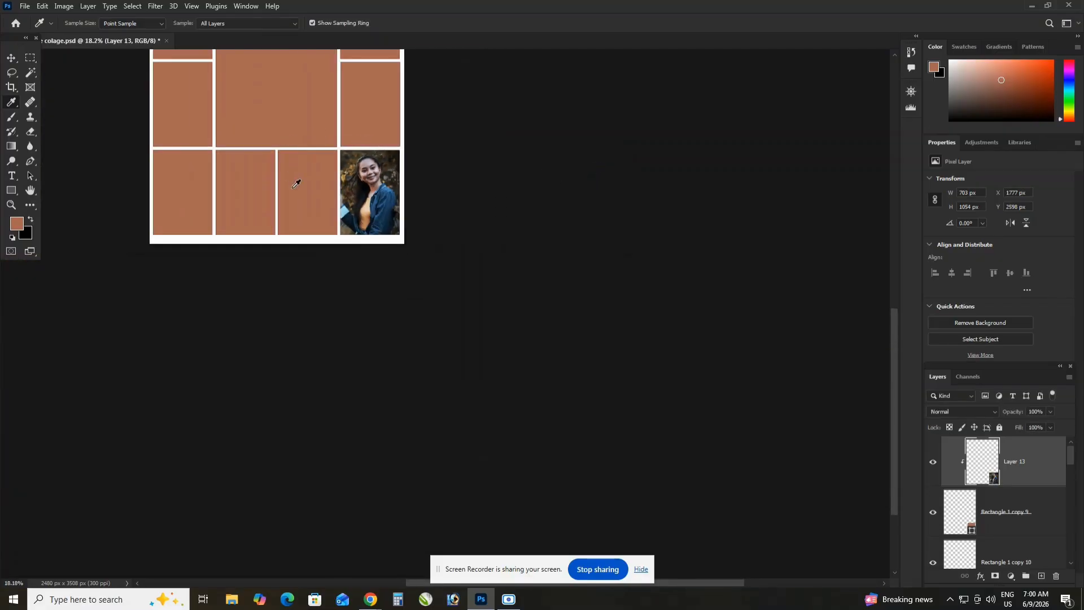
pyautogui.scroll(5, 296, 183)
pyautogui.click(13, 58)
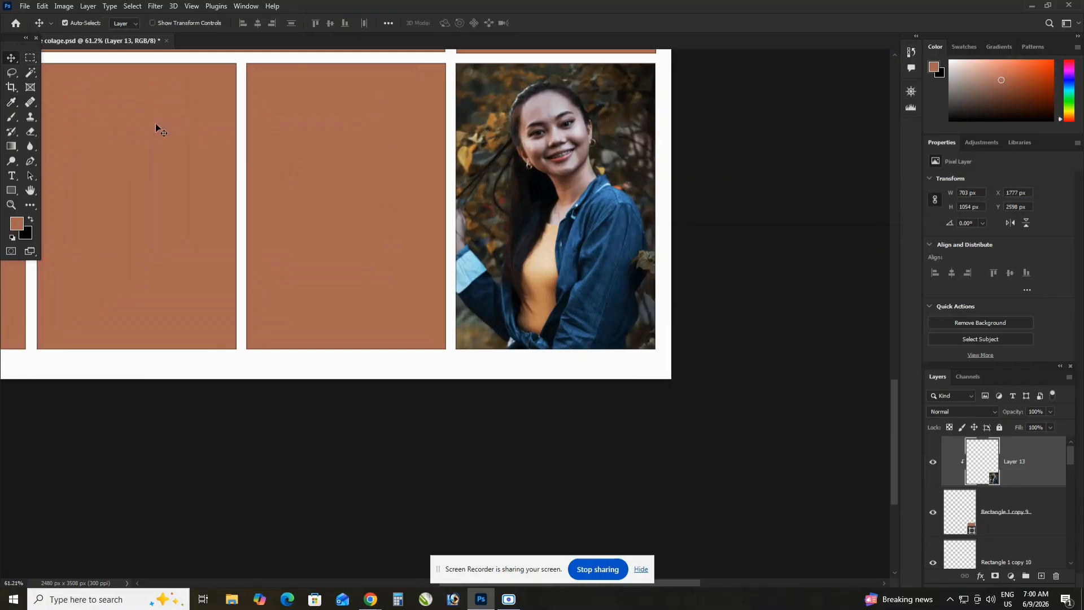
# Undo the brightness and contrast adjustment and bring back the red-bench photo over the third bottom-row frame.
pyautogui.click(374, 141)
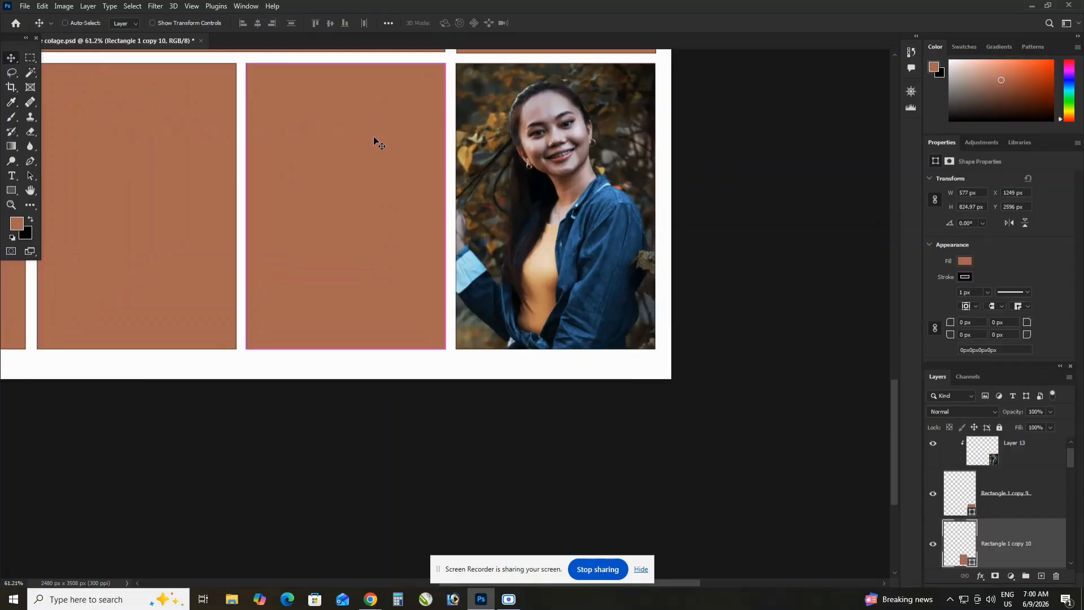
pyautogui.hotkey('ctrl', 'z')
pyautogui.hotkey('ctrl', 'z')
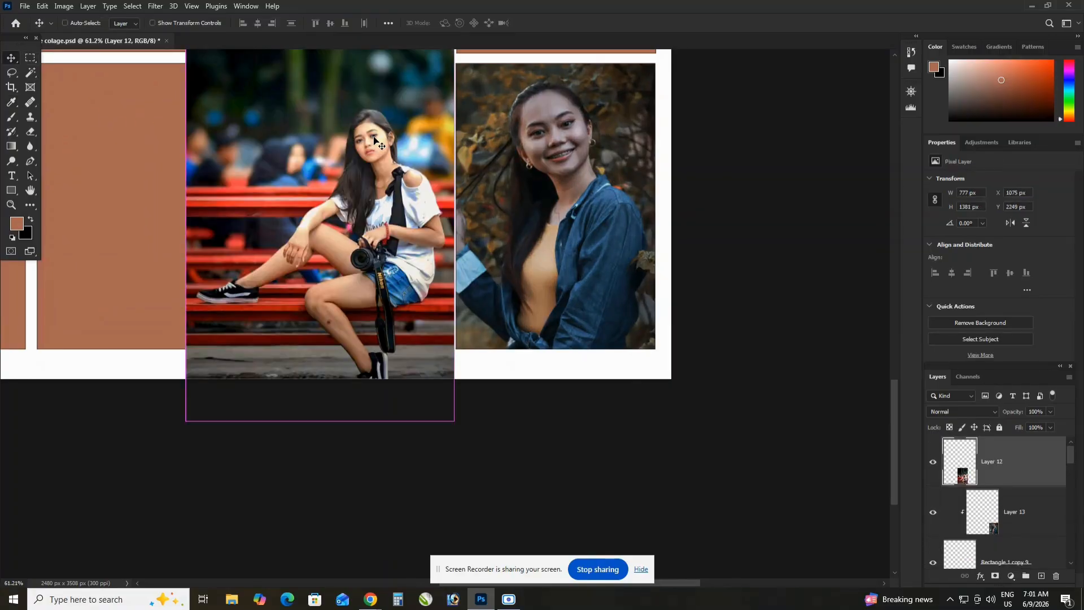
# Try moving the red-bench photo down to X 1150, Y 2904 px and bringing the third bottom-row rectangle in front of it.
pyautogui.moveTo(374, 141); pyautogui.dragTo(400, 368)
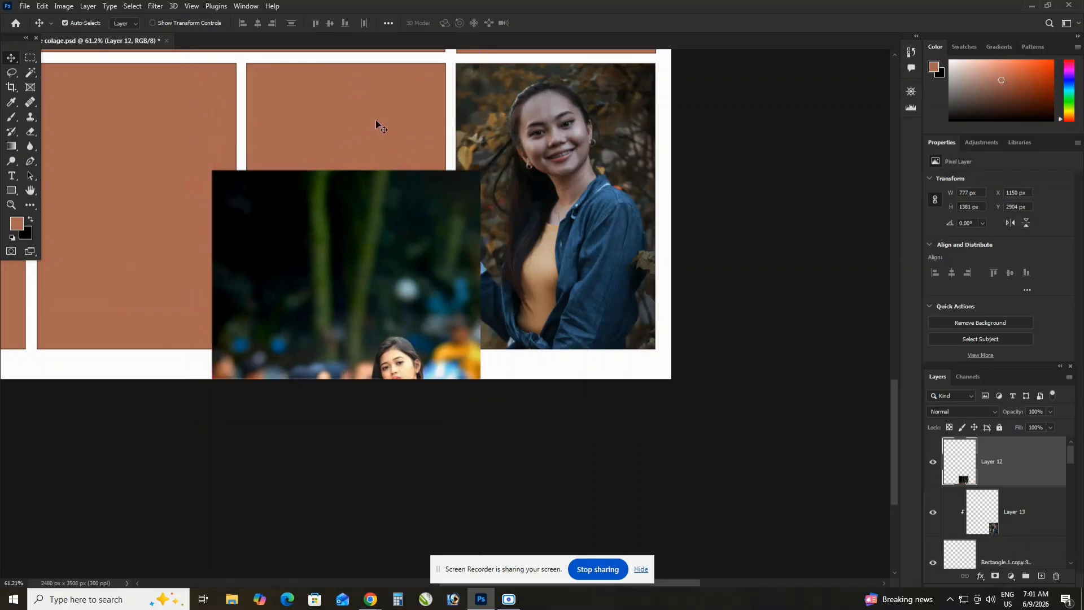
pyautogui.click(388, 117)
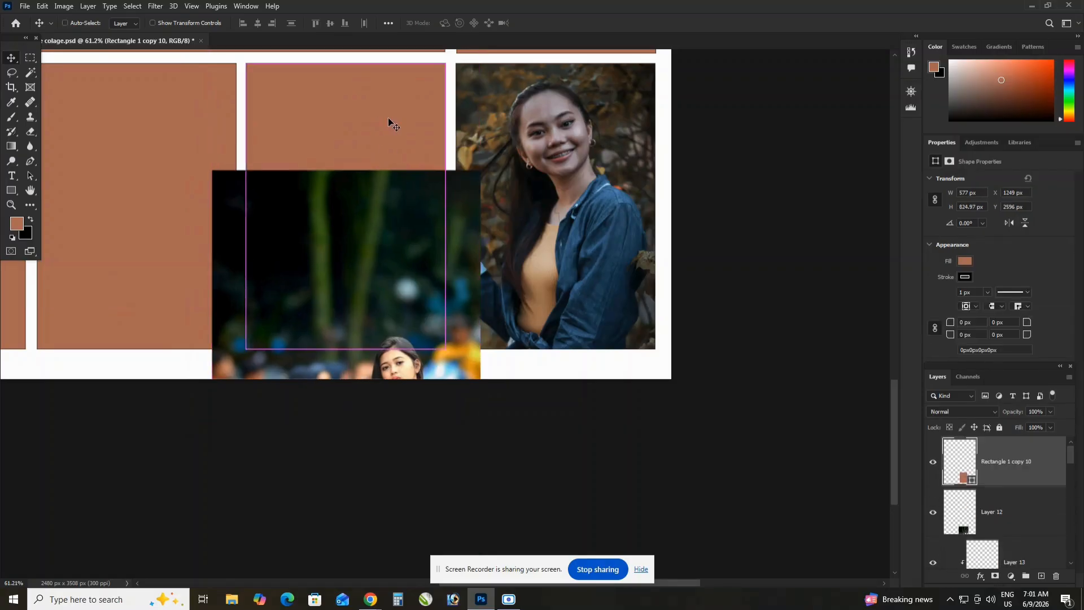
pyautogui.keyDown('ctrl'); pyautogui.click(461, 248); pyautogui.keyUp('ctrl')
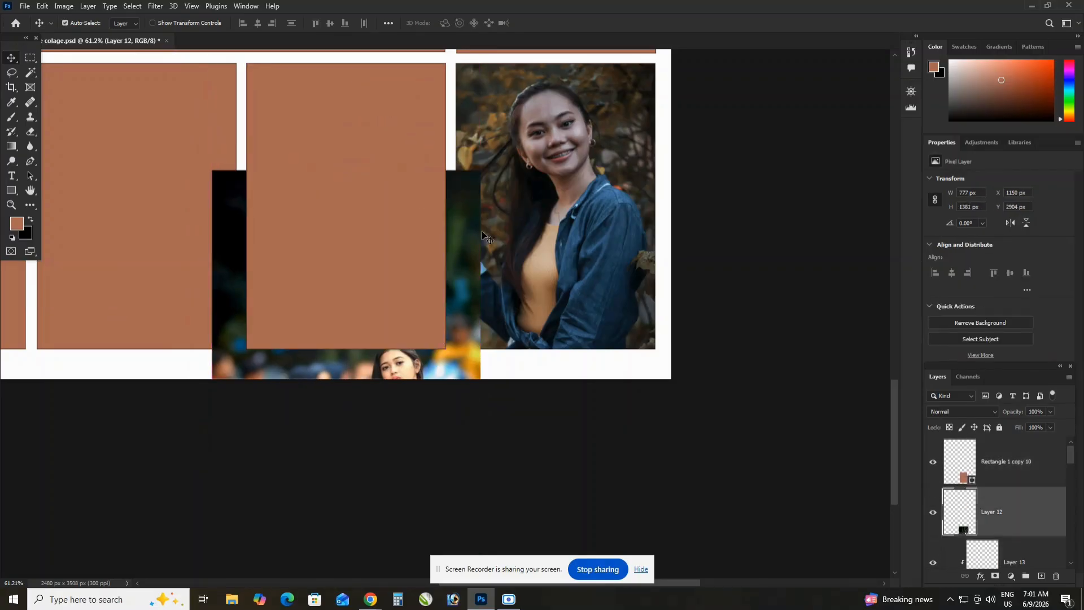
pyautogui.hotkey('ctrl', ']')
pyautogui.hotkey('ctrl', '[')
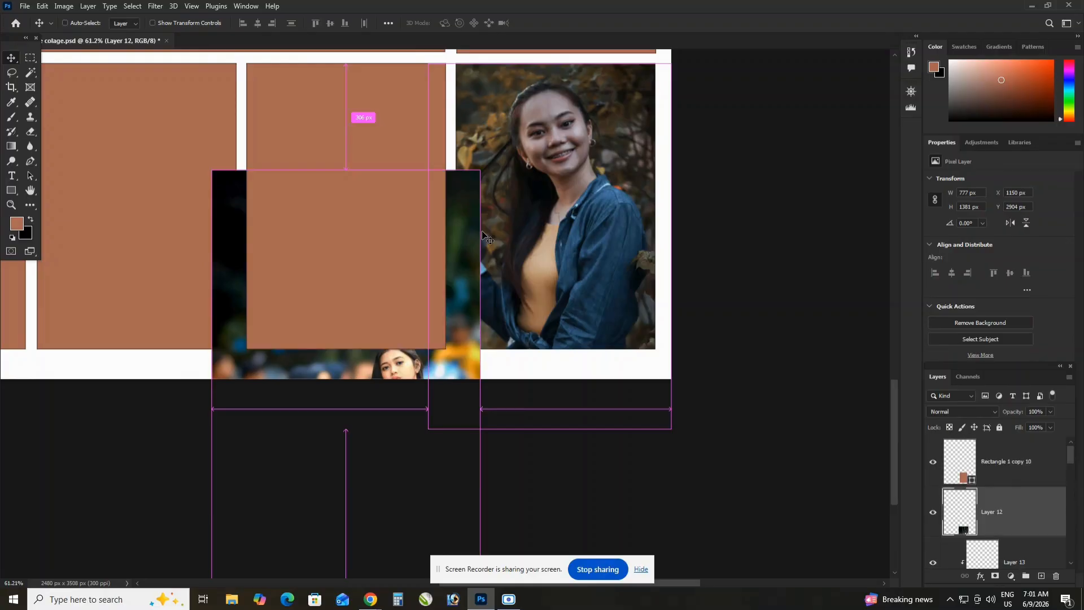
# Undo the reordering and the photo move, and bring back the red-bench photo's clipping inside the third bottom-row frame.
pyautogui.hotkey('ctrl', 'z')
pyautogui.hotkey('ctrl', 'z')
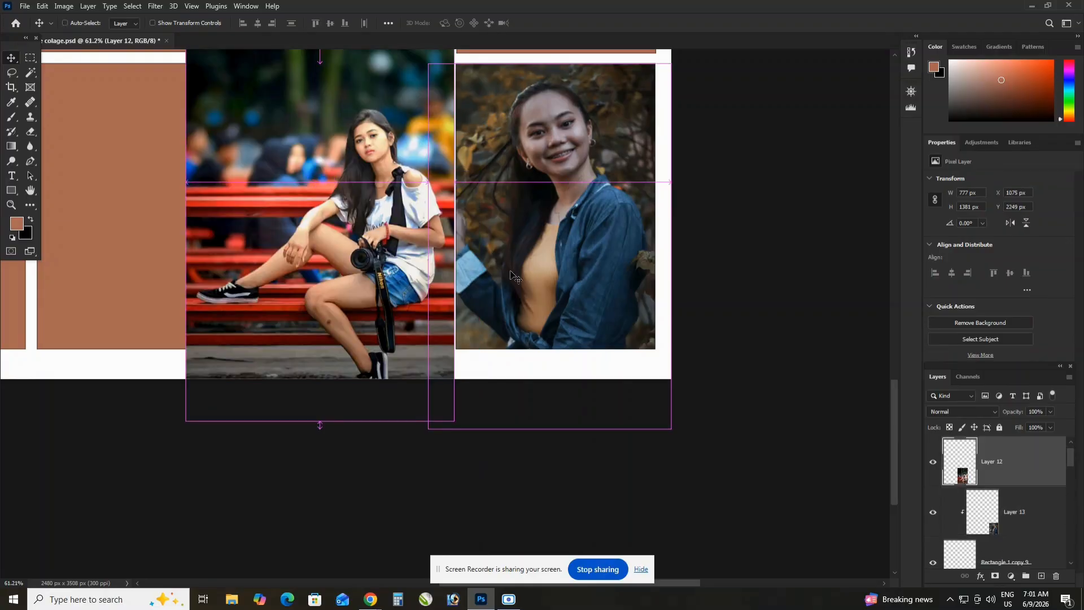
pyautogui.hotkey('ctrl', 'z')
pyautogui.scroll(-6, 316, 201)
pyautogui.scroll(2, 202, 145)
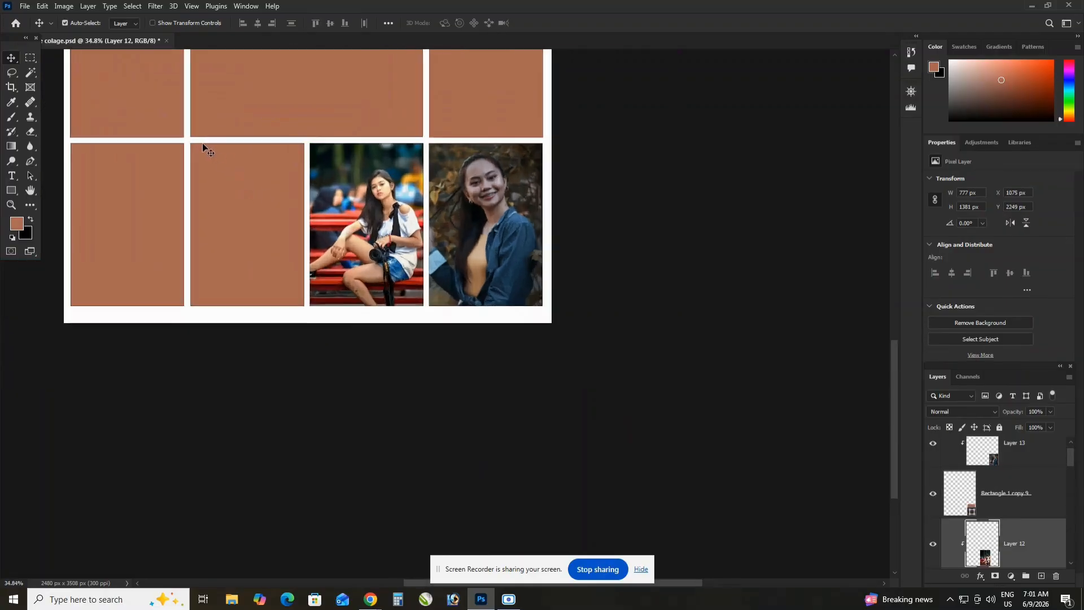
# Undo further changes to bring back the orange-sweater and blue-shirt photos clipped inside the second and first bottom-row frames.
pyautogui.scroll(4, 202, 145)
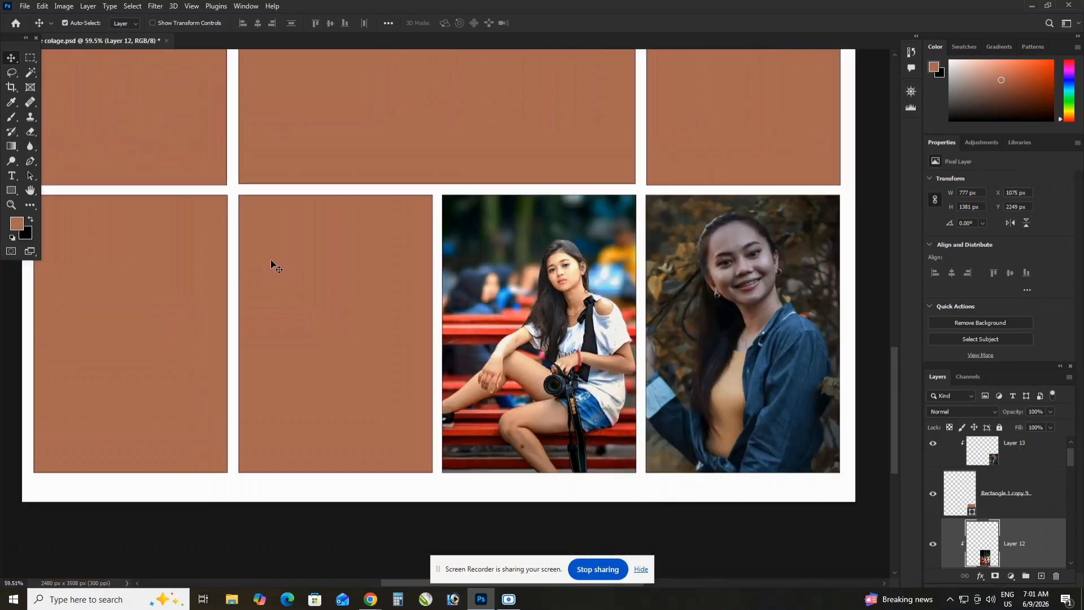
pyautogui.scroll(-3, 271, 264)
pyautogui.scroll(4, 221, 278)
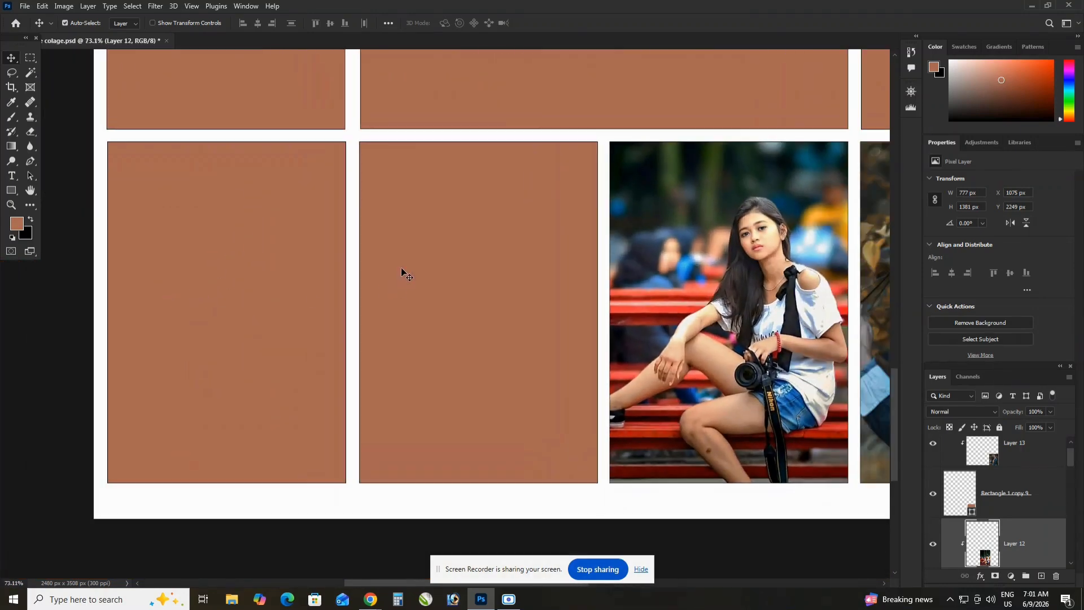
pyautogui.moveTo(401, 267); pyautogui.dragTo(436, 249)
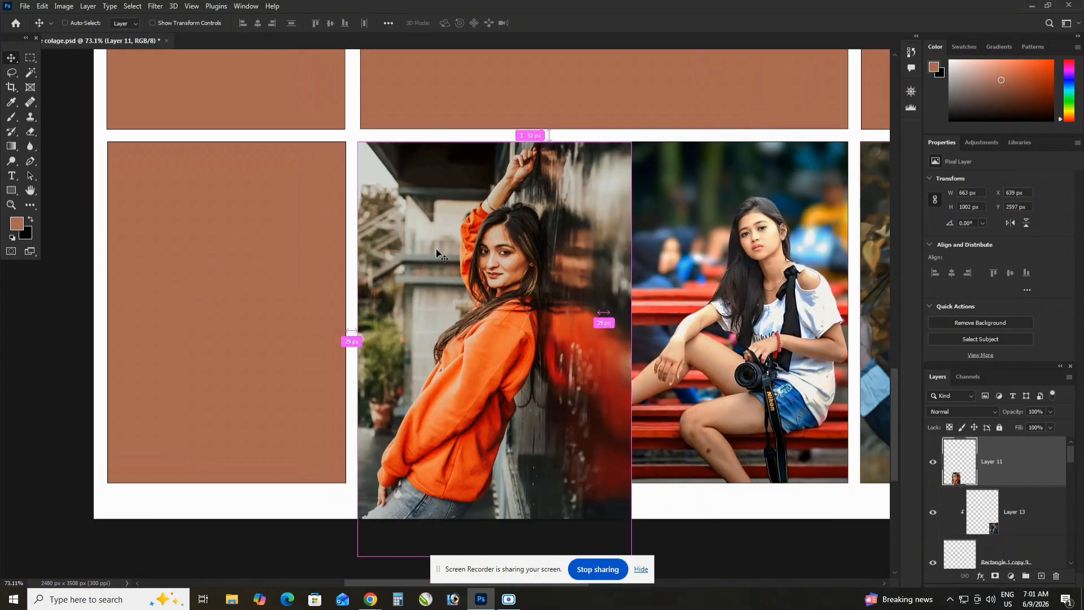
pyautogui.hotkey('ctrl', 'z')
pyautogui.hotkey('ctrl', 'z')
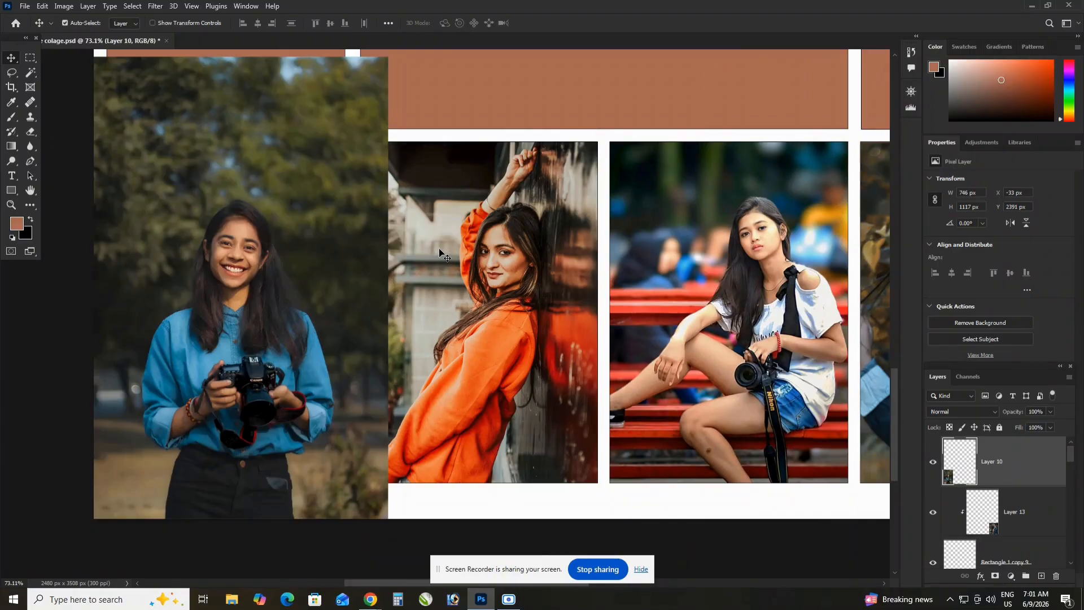
pyautogui.hotkey('ctrl', 'z')
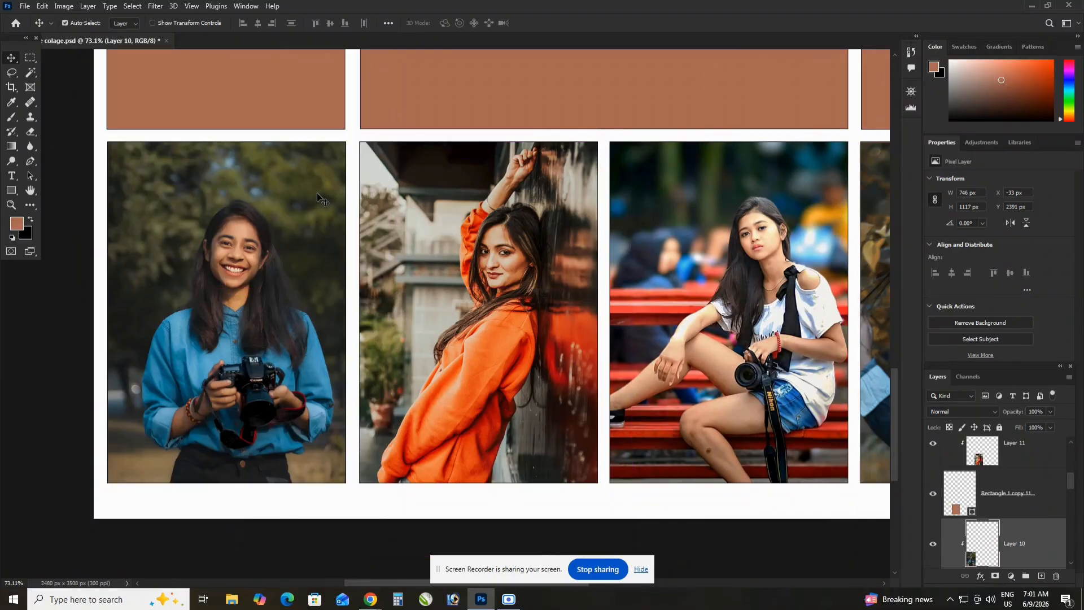
# Undo further changes to bring back the black-top portrait with blurred lights clipped inside the right column's frame above the bottom row.
pyautogui.scroll(-6, 317, 192)
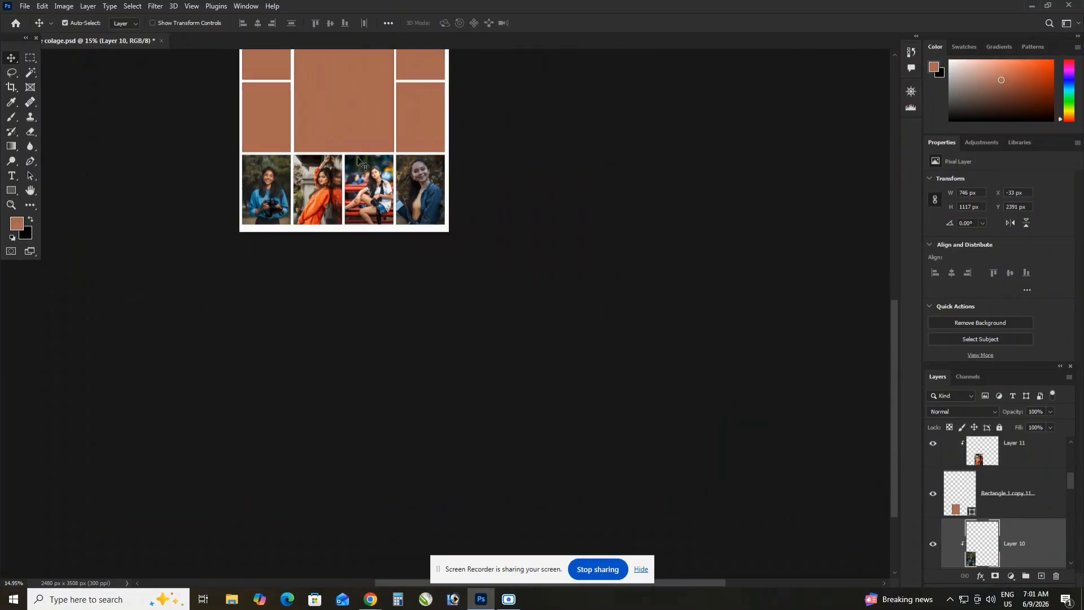
pyautogui.scroll(5, 432, 95)
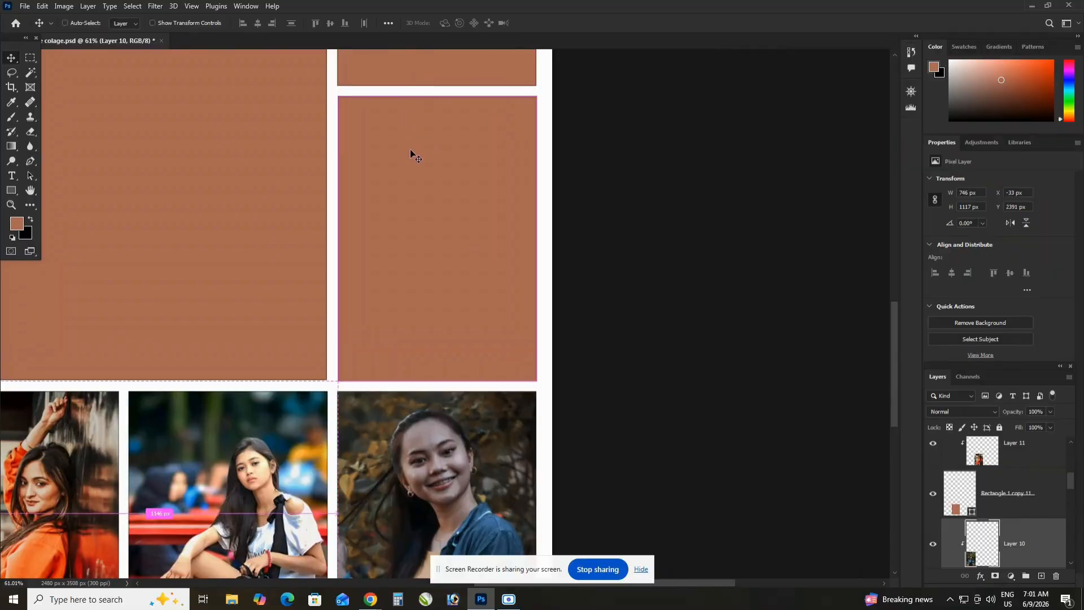
pyautogui.hotkey('ctrl', 'z')
pyautogui.hotkey('ctrl', 'z')
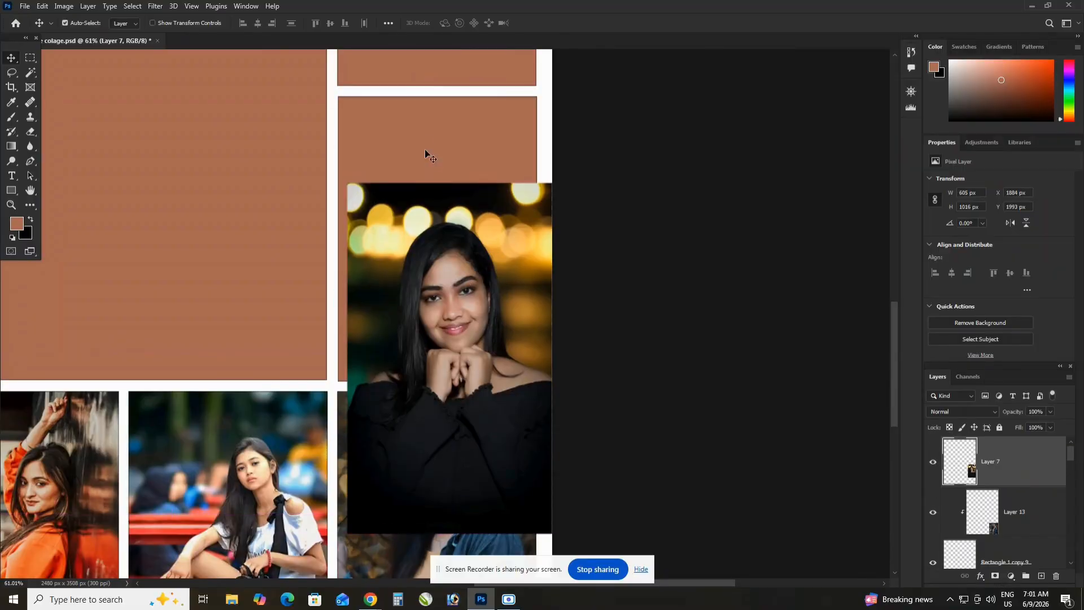
pyautogui.hotkey('ctrl', 'z')
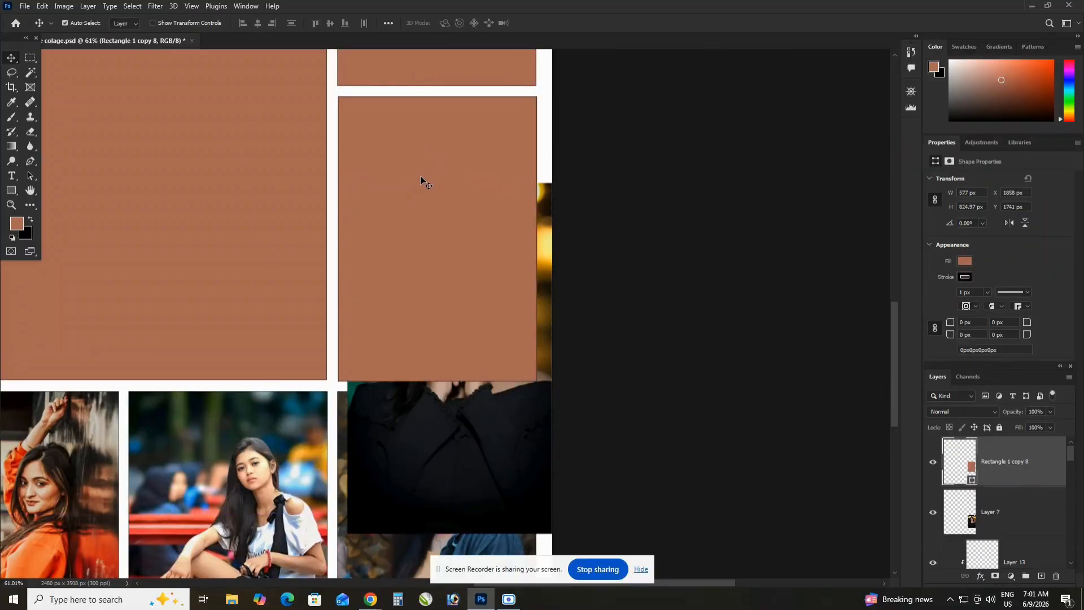
pyautogui.hotkey('ctrl', 'z')
pyautogui.hotkey('ctrl', 'z')
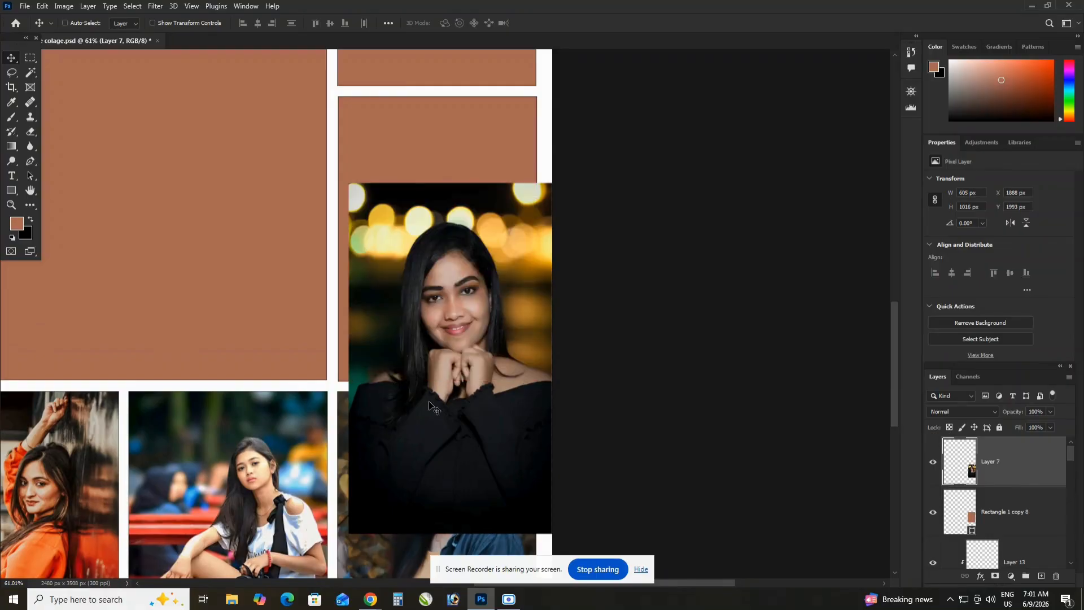
pyautogui.hotkey('ctrl', 'z')
pyautogui.hotkey('ctrl', 'z')
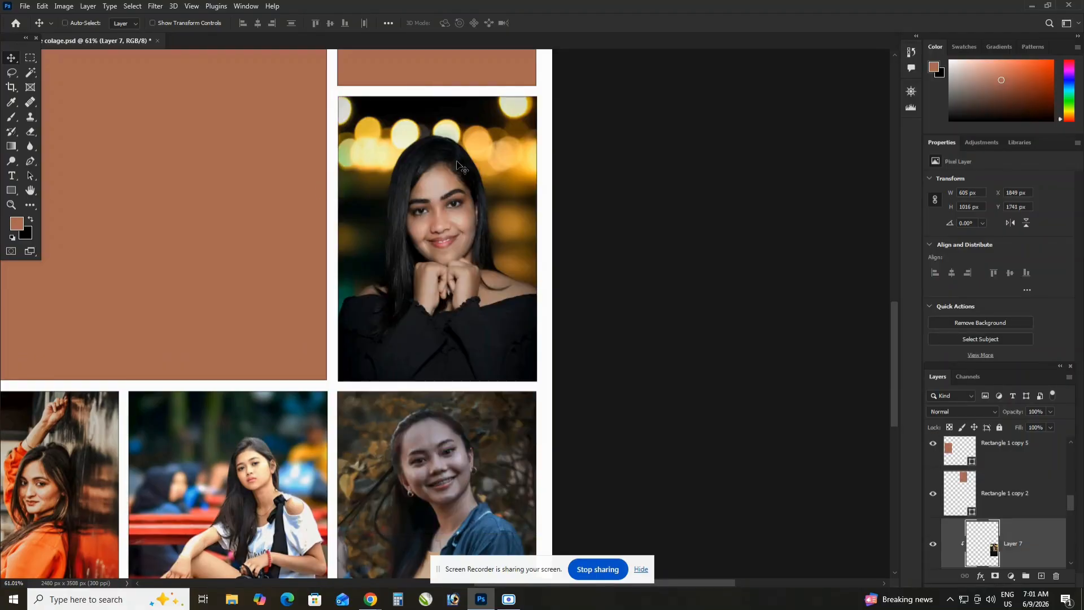
pyautogui.hotkey('ctrl', 'z')
# Undo further changes to bring back the red-skirt photo clipped inside the large center frame.
pyautogui.scroll(-5, 458, 159)
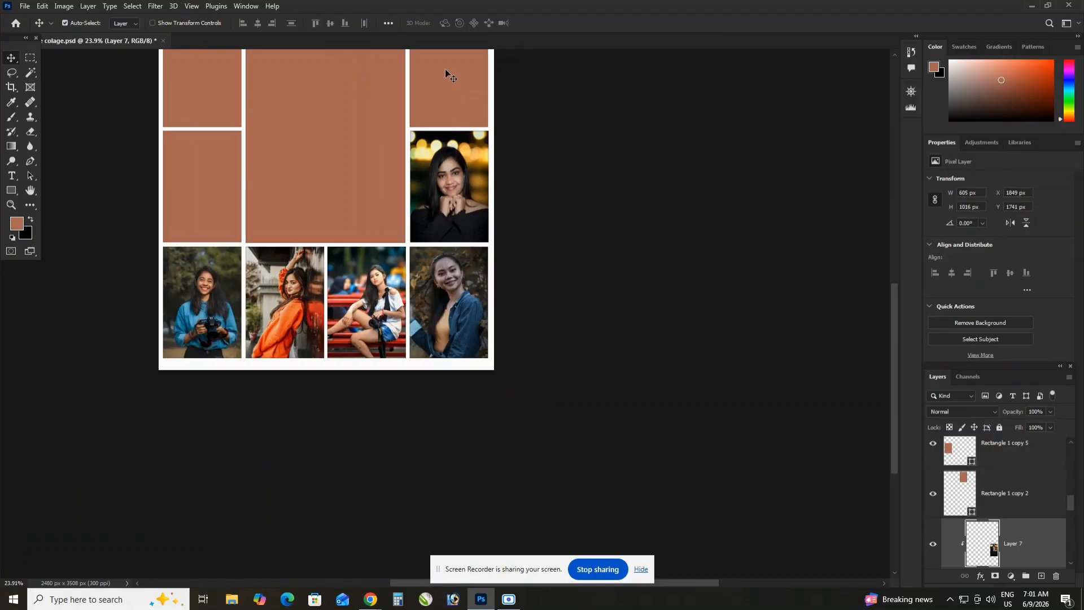
pyautogui.click(445, 69)
pyautogui.hotkey('ctrl', 'z')
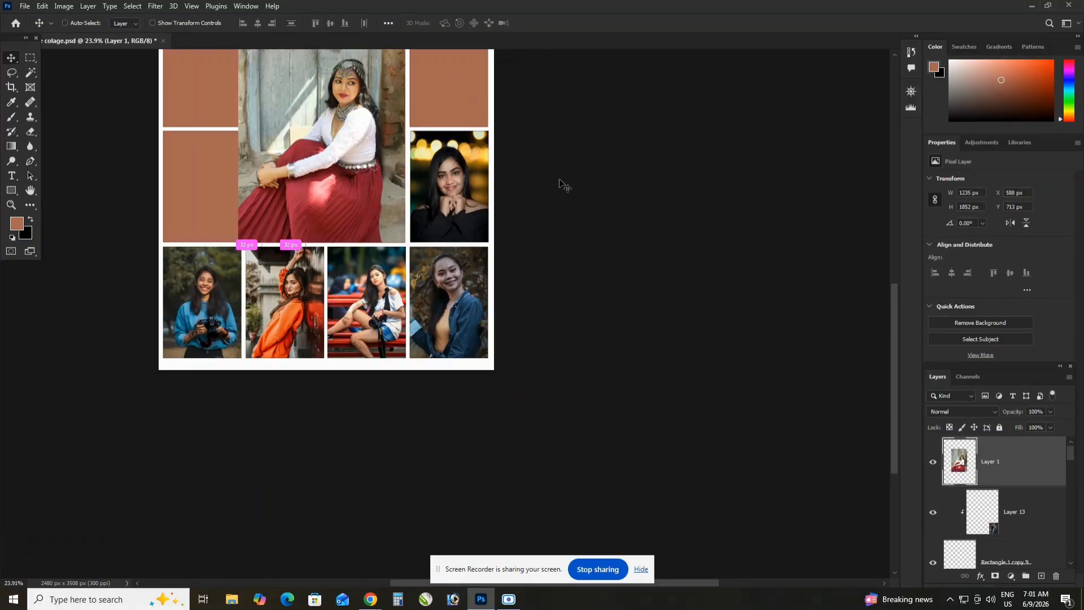
pyautogui.hotkey('ctrl', 'z')
pyautogui.hotkey('ctrl', 'z')
# Undo further changes to bring back the dark-blue evening portrait clipped inside the left column's frame above the bottom row.
pyautogui.hotkey('ctrl', 'z')
pyautogui.hotkey('ctrl', 'z')
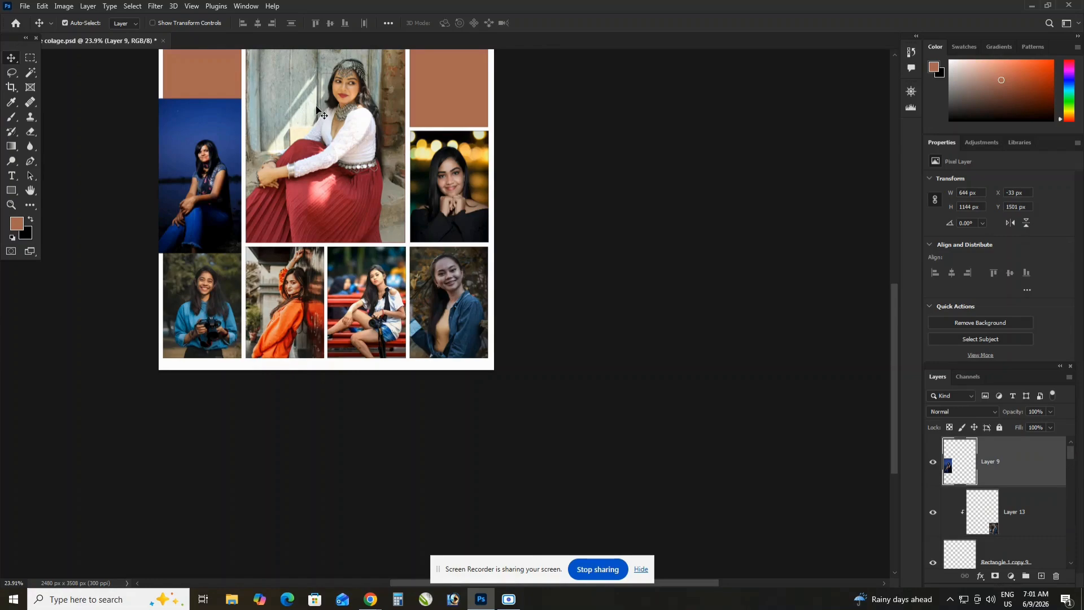
pyautogui.hotkey('ctrl', 'z')
pyautogui.hotkey('ctrl', 'z')
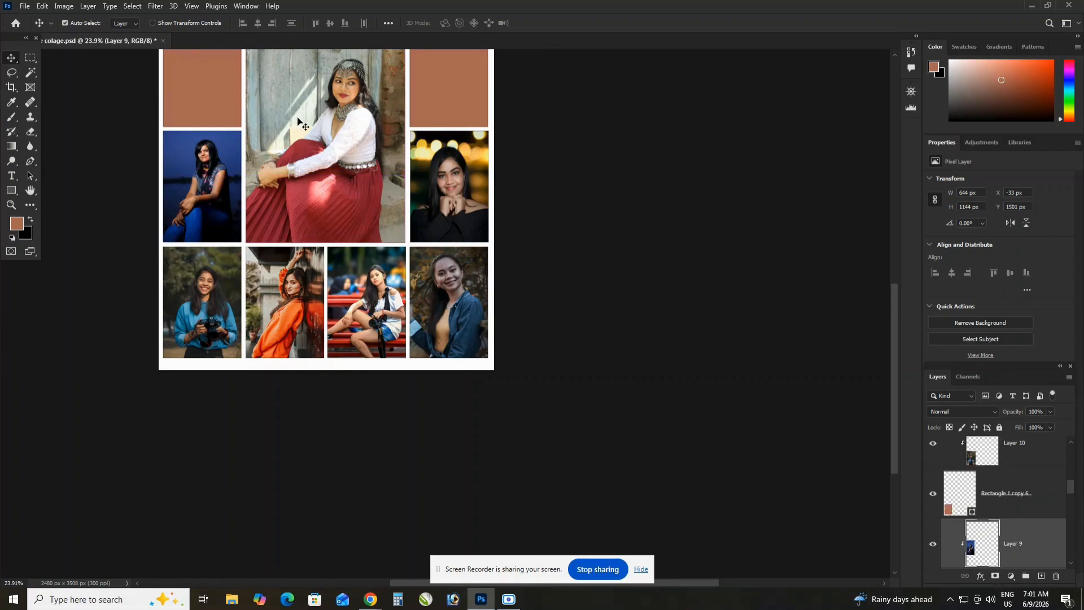
pyautogui.scroll(-4, 297, 120)
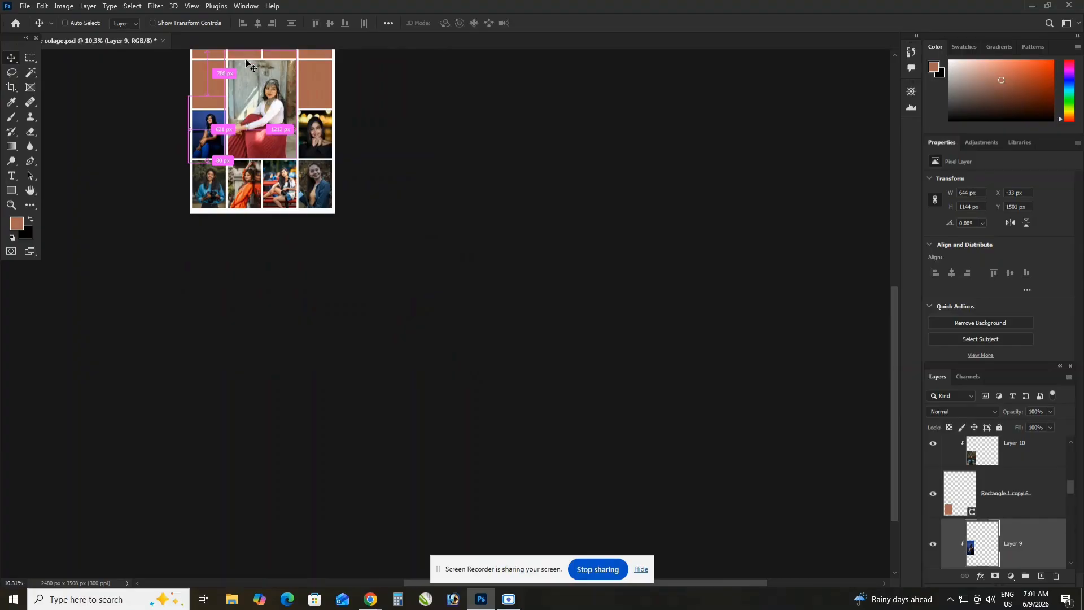
pyautogui.scroll(6, 247, 61)
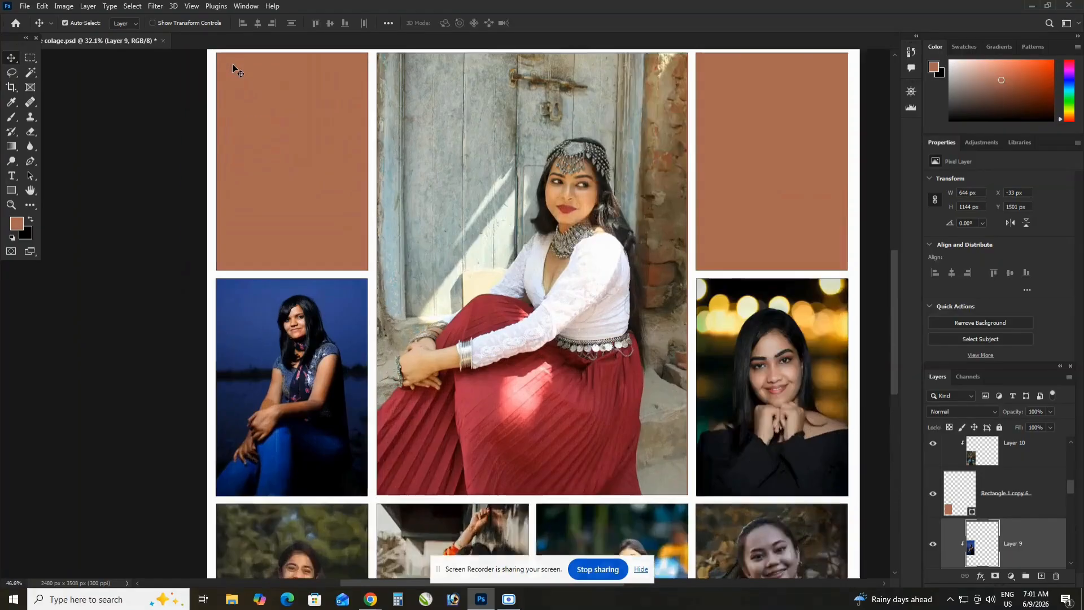
# Bring the garden portrait in the black, gold-embroidered dress to the front, over the frame to the right of the red-skirt photo.
pyautogui.scroll(2, 232, 63)
pyautogui.click(268, 117)
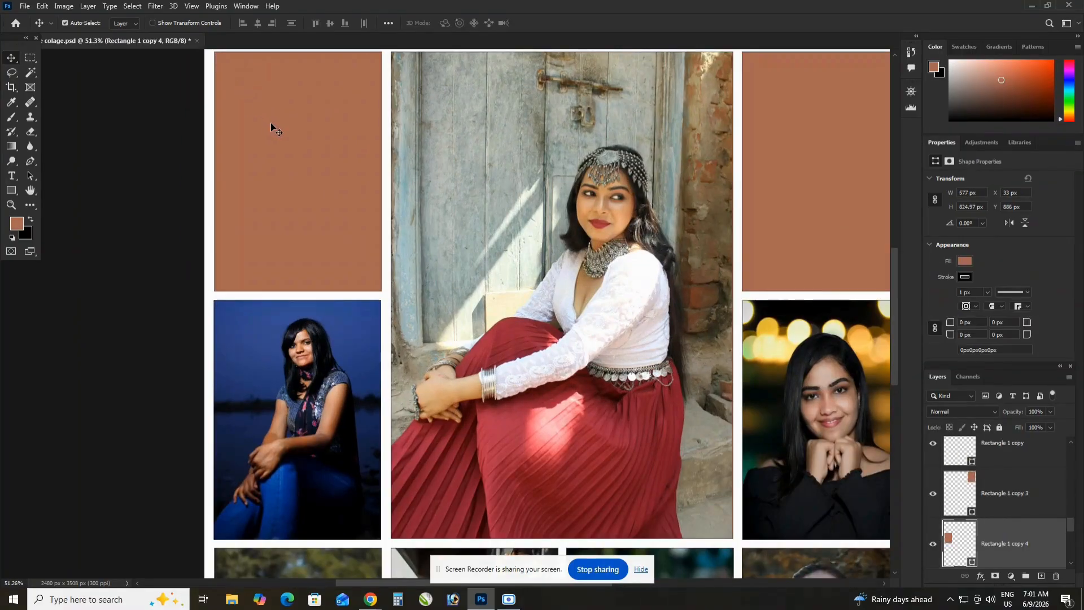
pyautogui.hotkey('ctrl', 'z')
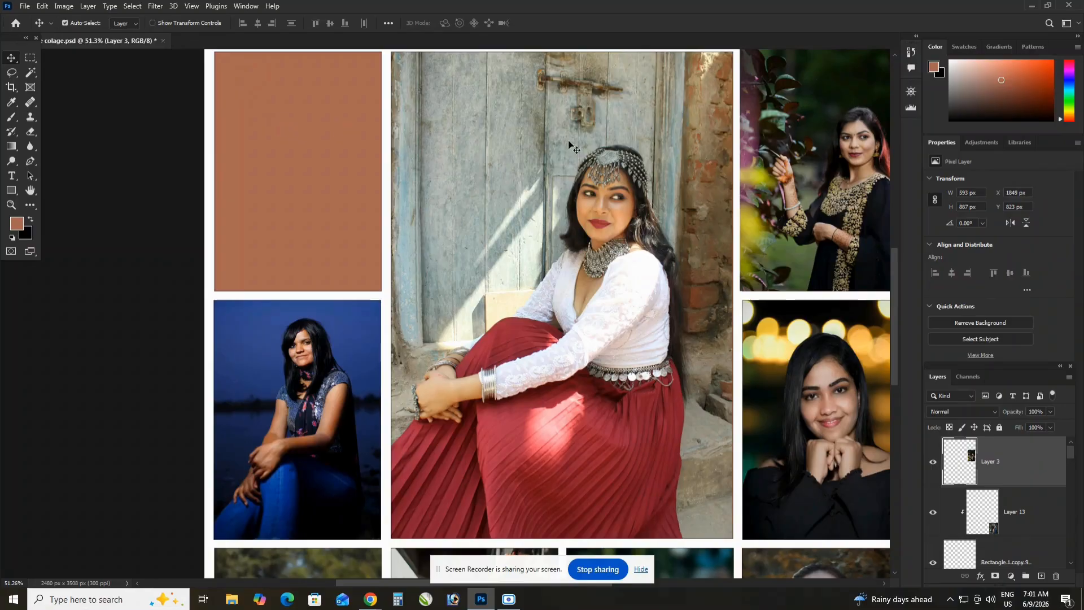
pyautogui.scroll(-3, 824, 203)
pyautogui.scroll(4, 855, 145)
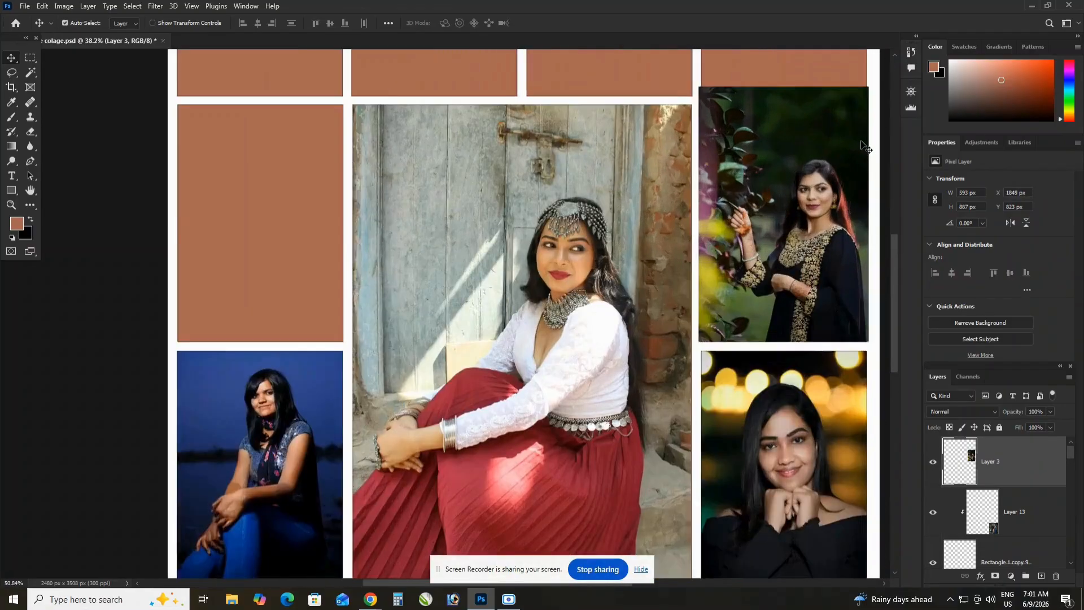
pyautogui.scroll(-1, 854, 144)
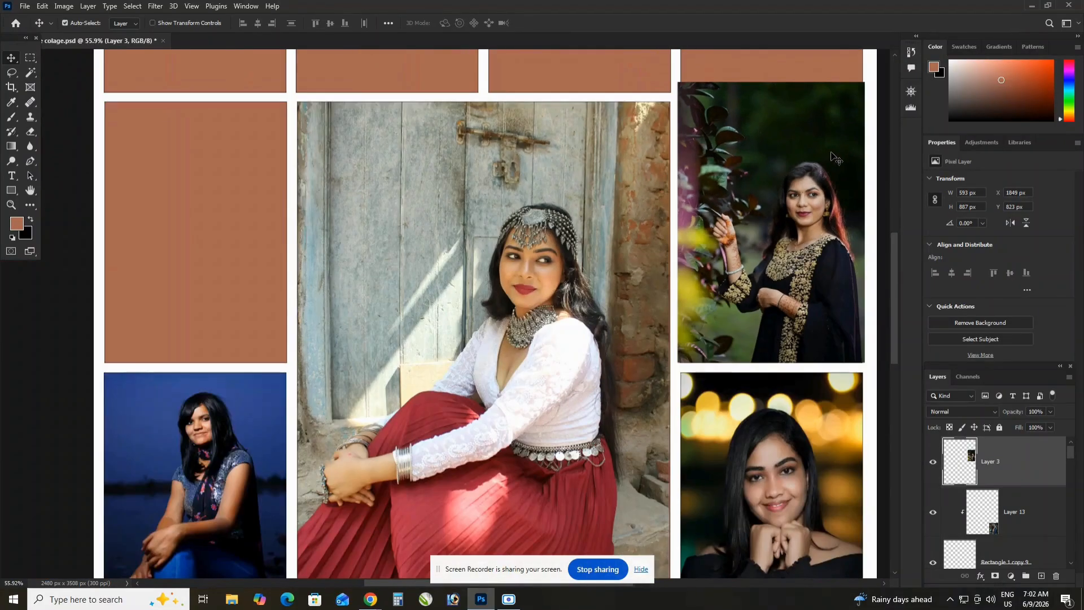
# Try shifting the garden portrait partly off its frame, then raise the frame and the portrait in turn to the top of the stack.
pyautogui.moveTo(831, 151); pyautogui.dragTo(783, 242)
pyautogui.click(790, 155)
pyautogui.hotkey('ctrl', 'shift', ']')
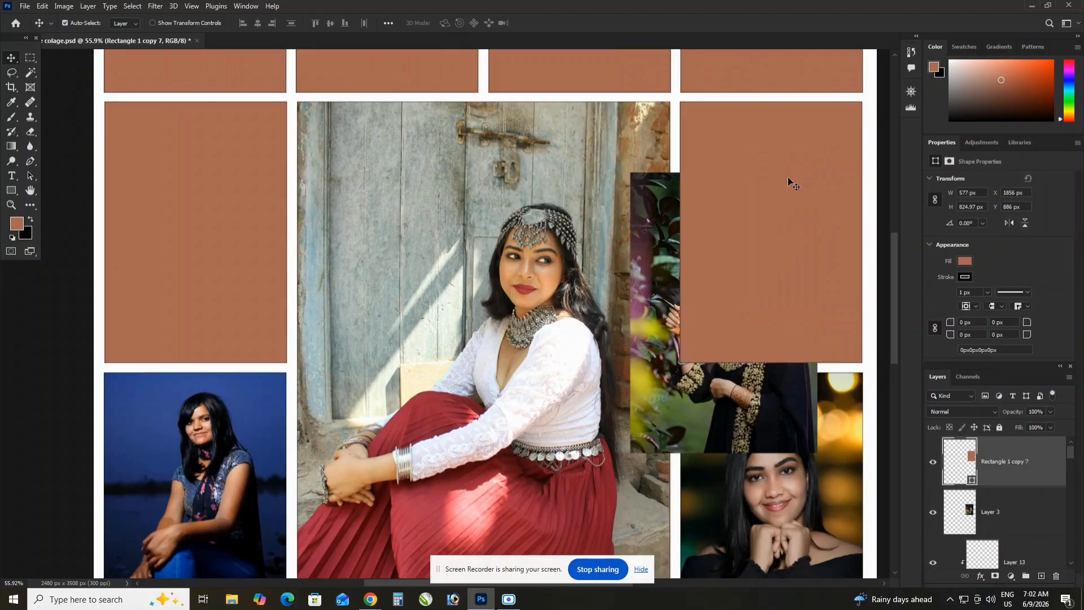
pyautogui.keyDown('ctrl'); pyautogui.click(712, 422); pyautogui.keyUp('ctrl')
pyautogui.hotkey('ctrl', 'shift', ']')
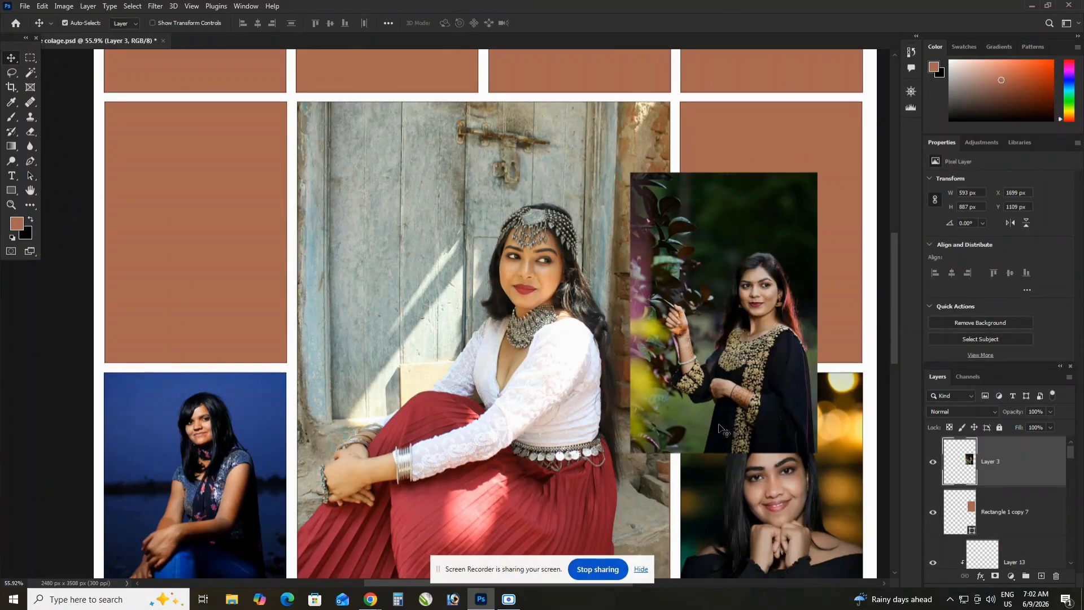
# Undo the garden portrait's stacking and move changes and clip it inside the frame to the right of the red-skirt photo.
pyautogui.hotkey('ctrl', 'z')
pyautogui.hotkey('ctrl', 'z')
pyautogui.hotkey('ctrl', 'z')
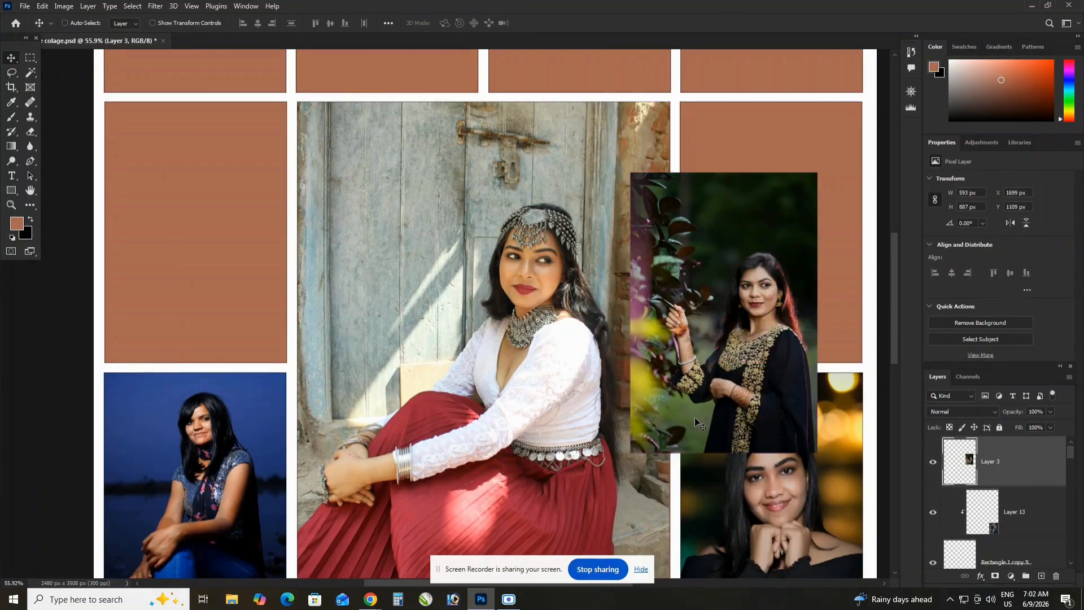
pyautogui.hotkey('ctrl', 'z')
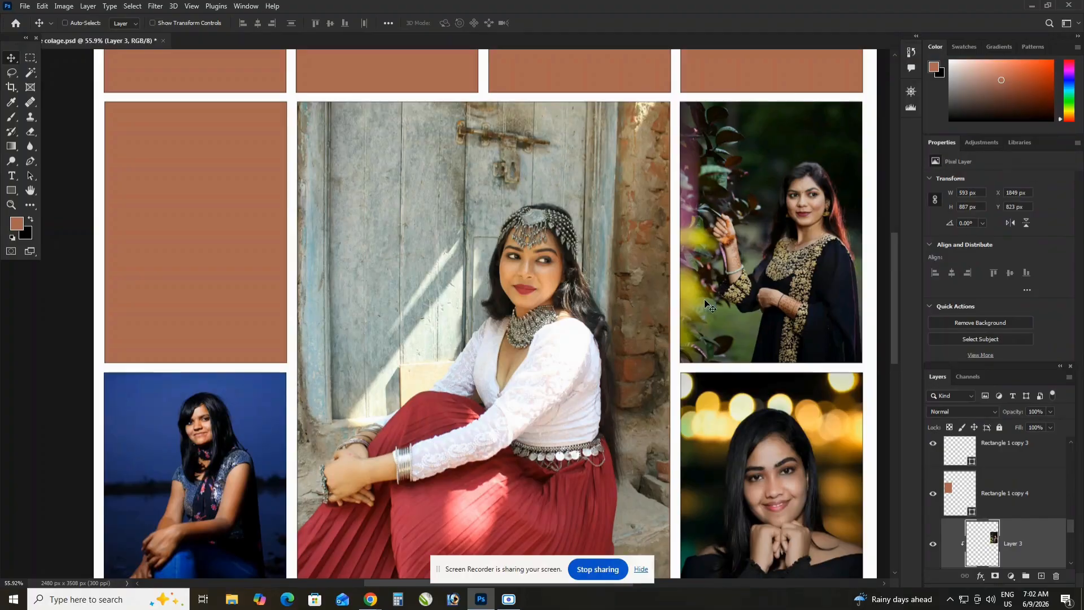
# Bring the pink-outfit portrait to the front and clip it inside the left column's frame below the top row.
pyautogui.hotkey('ctrl', 'shift', 'z')
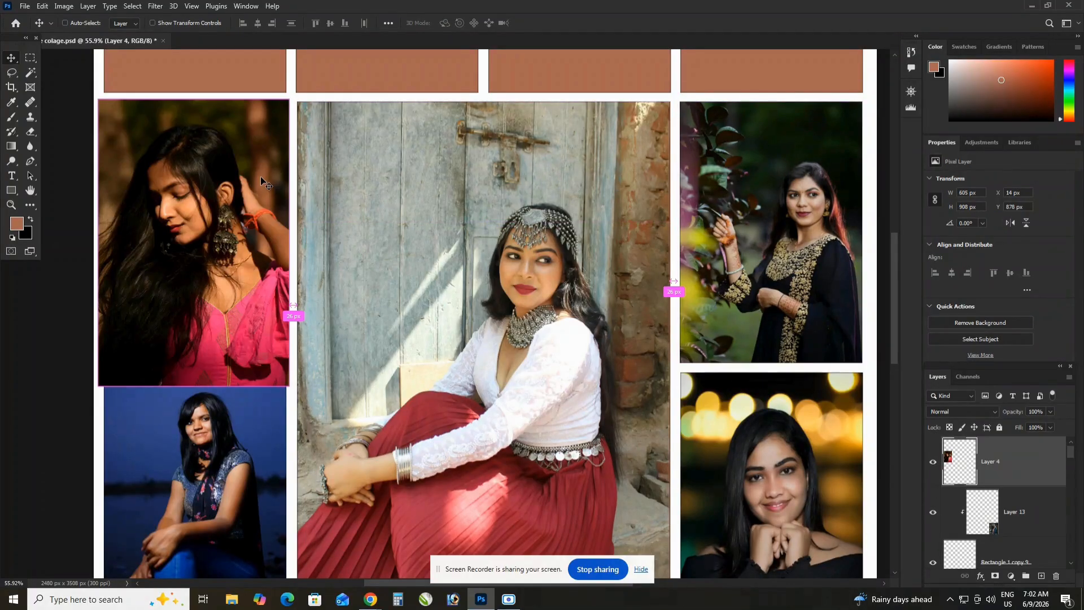
pyautogui.moveTo(260, 176); pyautogui.dragTo(268, 212)
pyautogui.hotkey('ctrl', 'z')
pyautogui.hotkey('ctrl', 'alt', 'g')
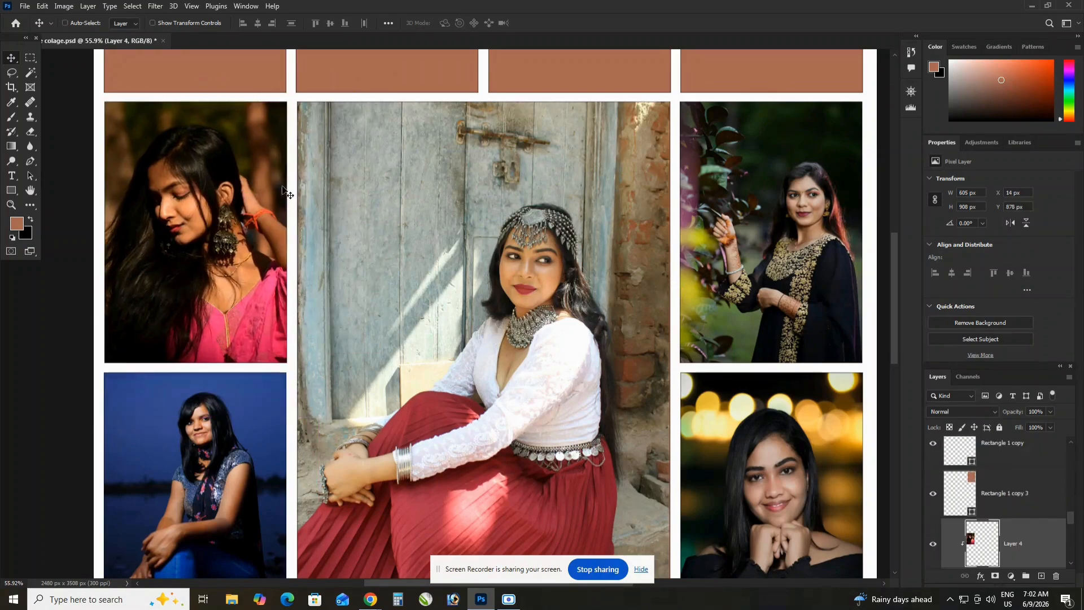
# Bring the full-length blue-blazer photo to the front, over the fourth frame of the top row.
pyautogui.moveTo(523, 111); pyautogui.dragTo(495, 441)
pyautogui.click(763, 279)
pyautogui.hotkey('ctrl', 'v')
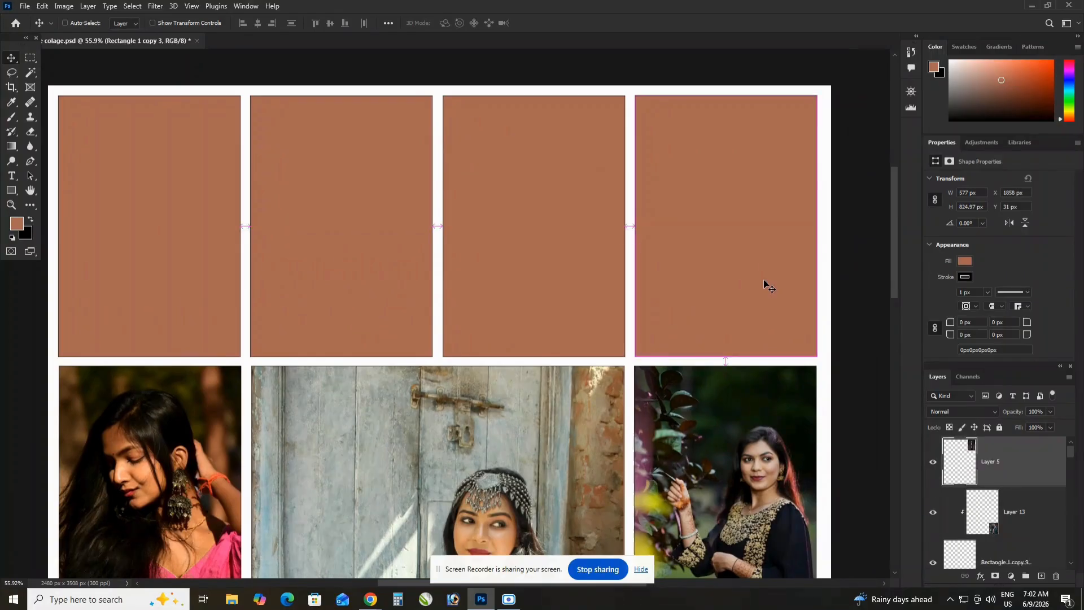
# Try shifting the full-length blazer photo down off its frame, then raise the frame and the photo in turn to the top.
pyautogui.moveTo(743, 179); pyautogui.dragTo(736, 287)
pyautogui.keyDown('ctrl'); pyautogui.click(703, 160); pyautogui.keyUp('ctrl')
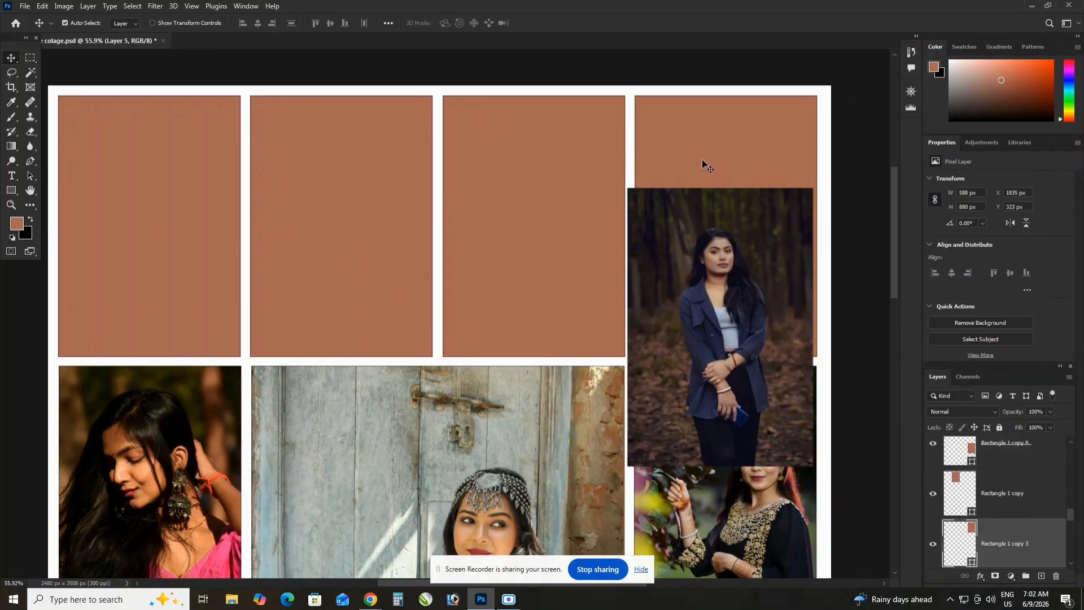
pyautogui.hotkey('ctrl', ']')
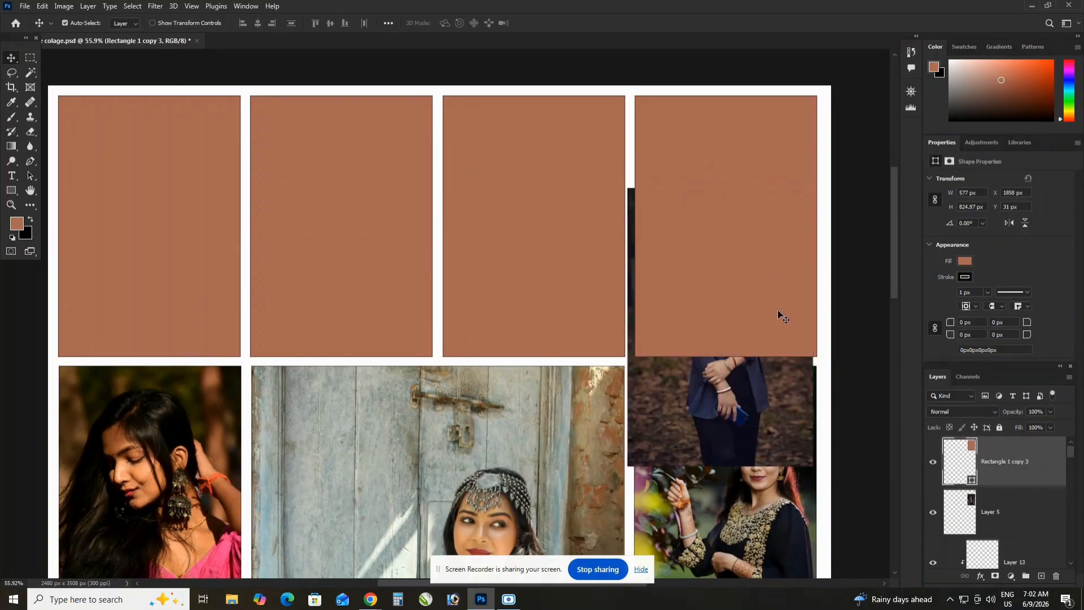
pyautogui.keyDown('ctrl'); pyautogui.click(754, 377); pyautogui.keyUp('ctrl')
pyautogui.hotkey('ctrl', ']')
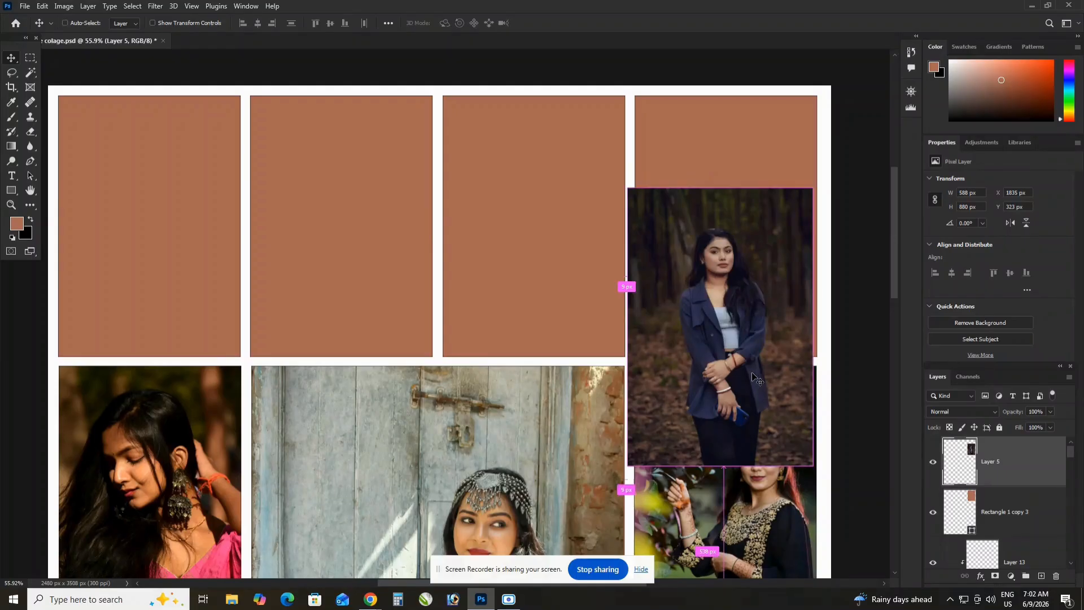
# Undo the blazer photo's stacking and move changes and clip it inside the fourth frame of the top row.
pyautogui.hotkey('ctrl', 'z')
pyautogui.hotkey('ctrl', 'z')
pyautogui.hotkey('ctrl', 'z')
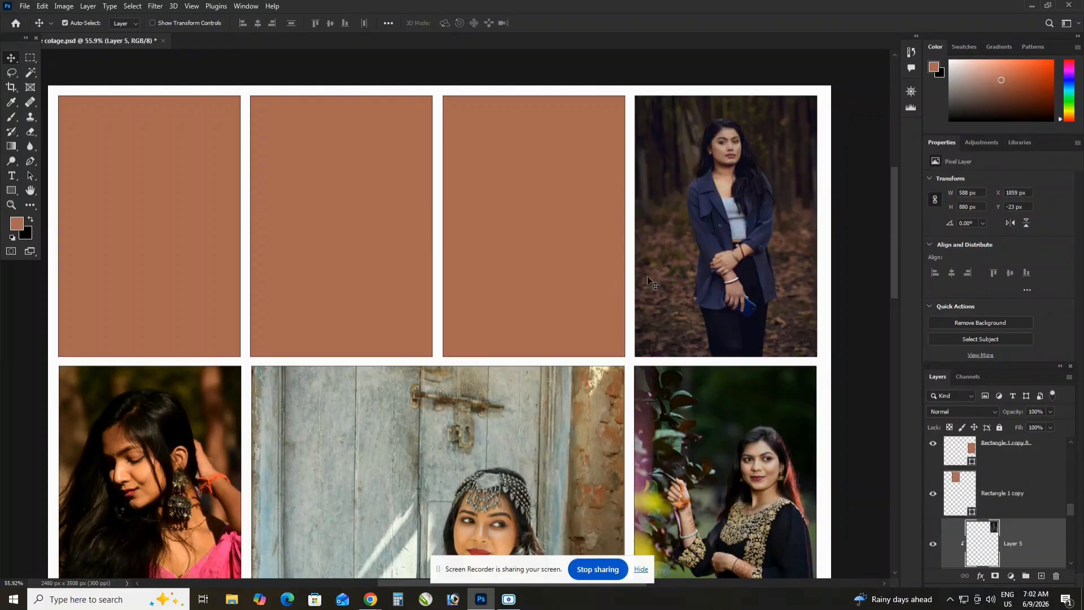
# Bring the denim-jacket photographer photo to the front, over the third frame of the top row.
pyautogui.click(562, 225)
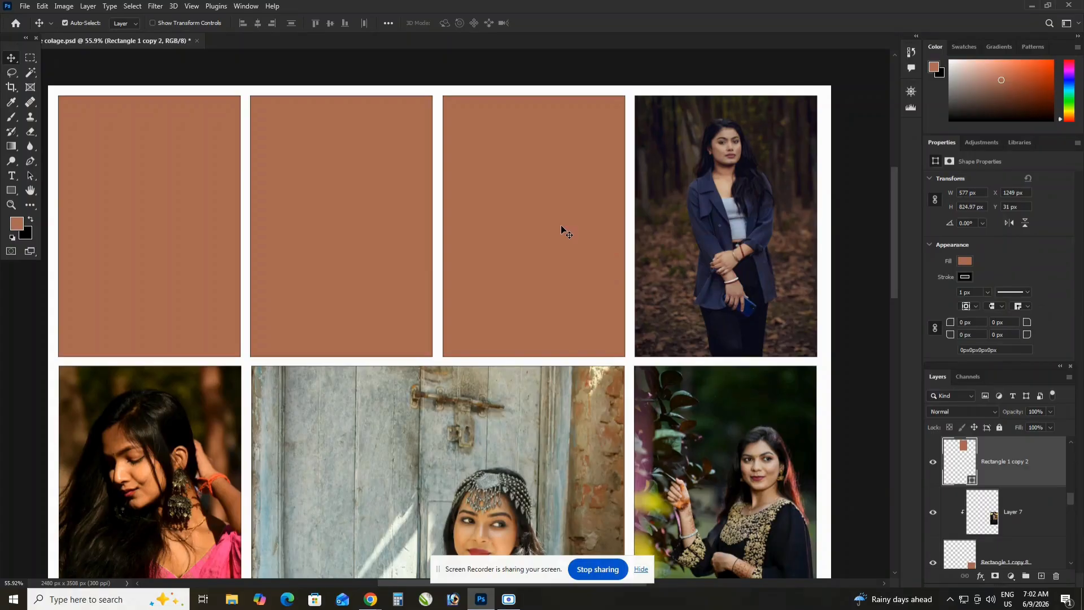
pyautogui.hotkey('ctrl', 'z')
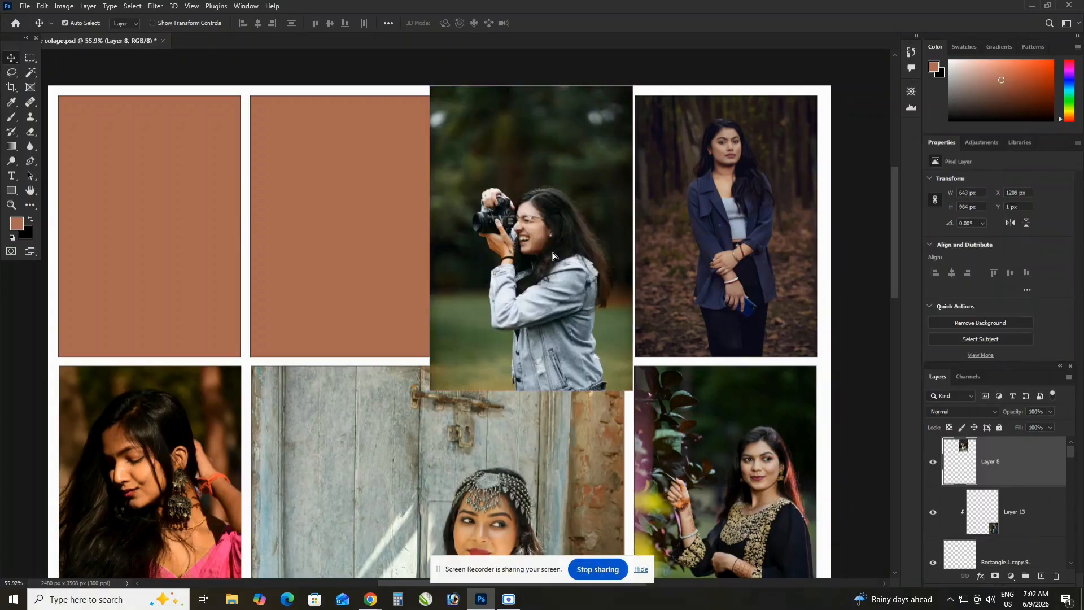
# Try shifting the photographer photo down off its frame, then raise the frame and the photo in turn in the layer stack.
pyautogui.moveTo(538, 98); pyautogui.dragTo(527, 156)
pyautogui.click(523, 118)
pyautogui.hotkey('ctrl', 'shift', ']')
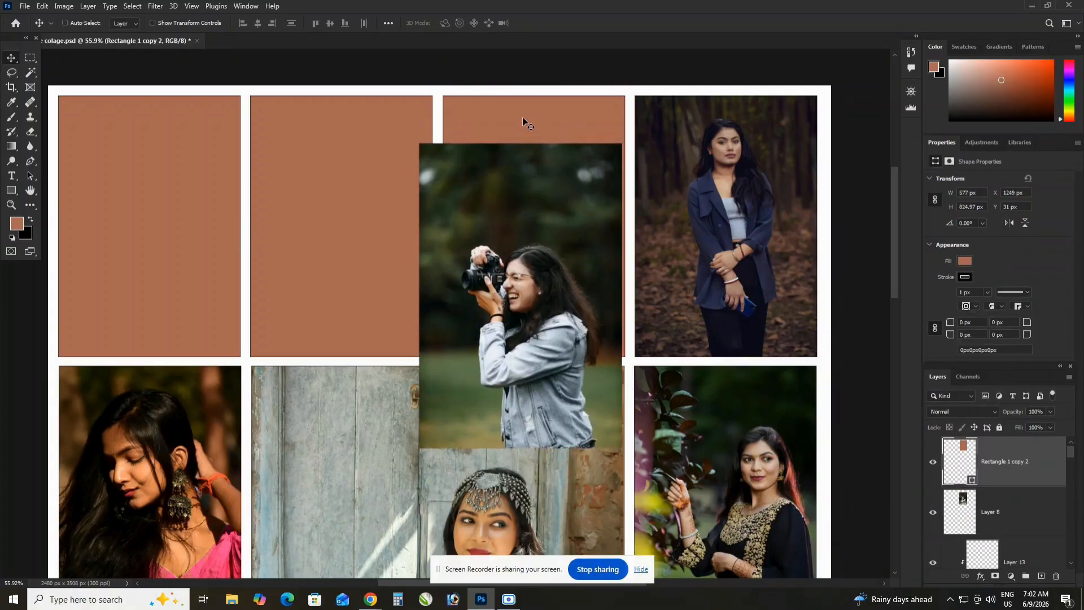
pyautogui.click(545, 420)
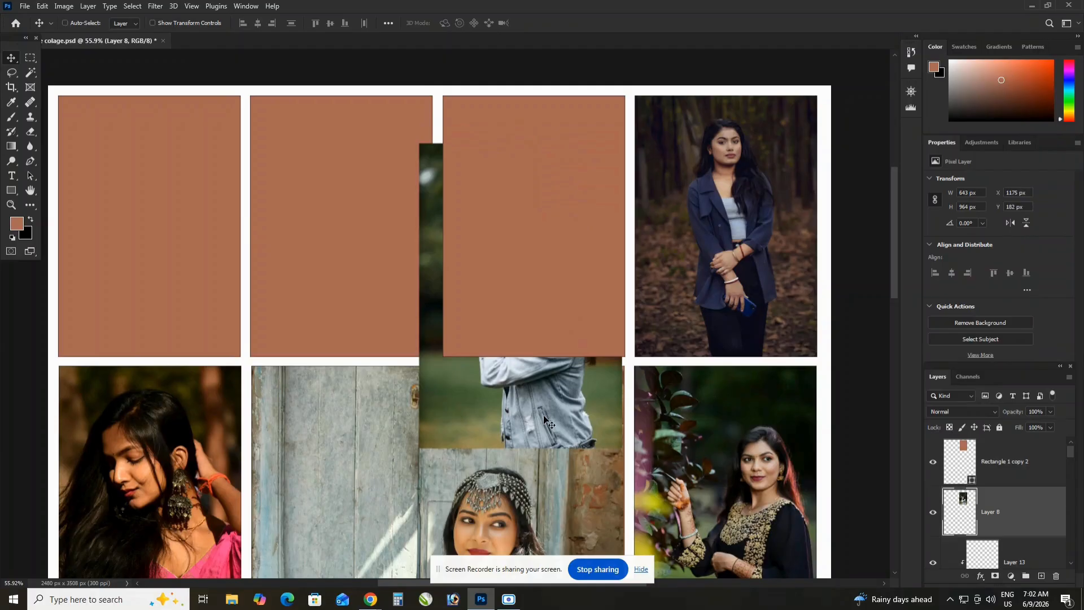
pyautogui.hotkey('ctrl', ']')
# Undo the photographer photo's stacking and move changes and clip it inside the third frame of the top row.
pyautogui.hotkey('ctrl', 'z')
pyautogui.hotkey('ctrl', 'z')
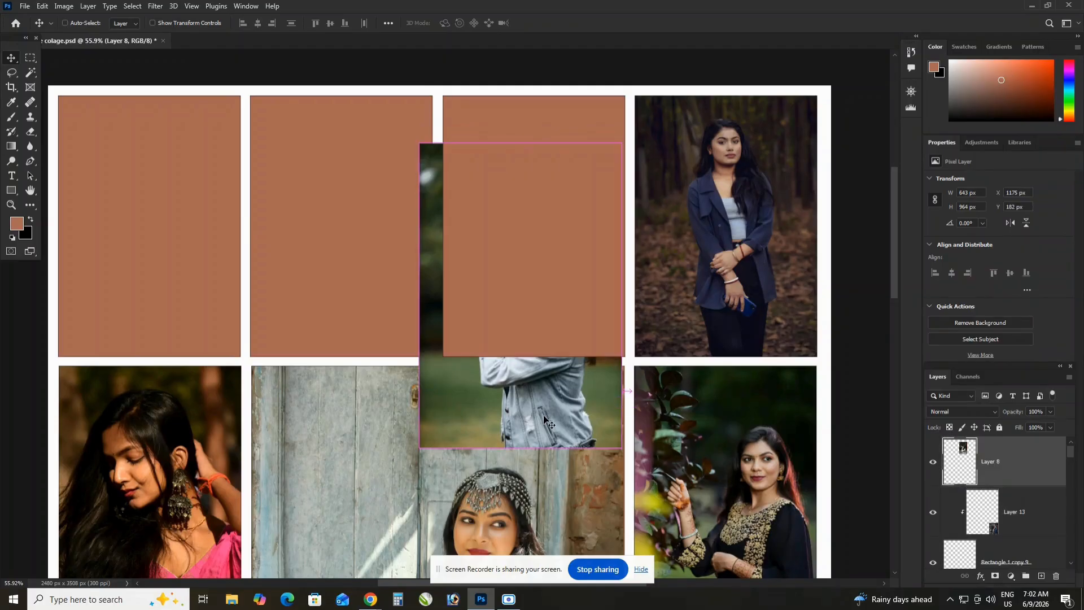
pyautogui.hotkey('ctrl', ']')
pyautogui.moveTo(543, 415); pyautogui.dragTo(555, 359)
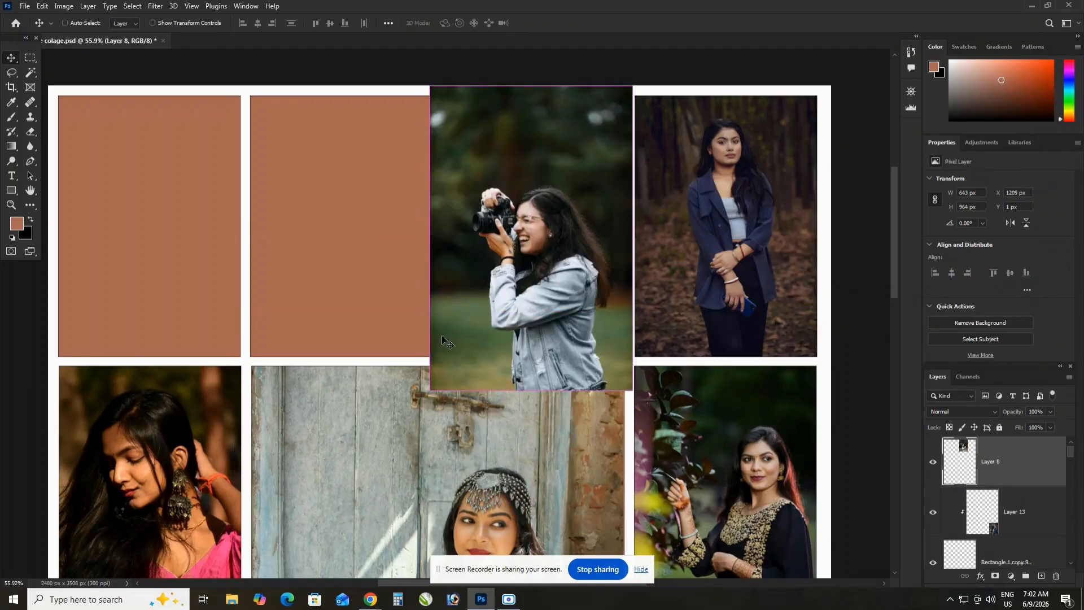
pyautogui.hotkey('ctrl', 'alt', 'g')
# Bring the close-up blue-blazer portrait to the front, over the second frame of the top row.
pyautogui.keyDown('ctrl'); pyautogui.click(348, 192); pyautogui.keyUp('ctrl')
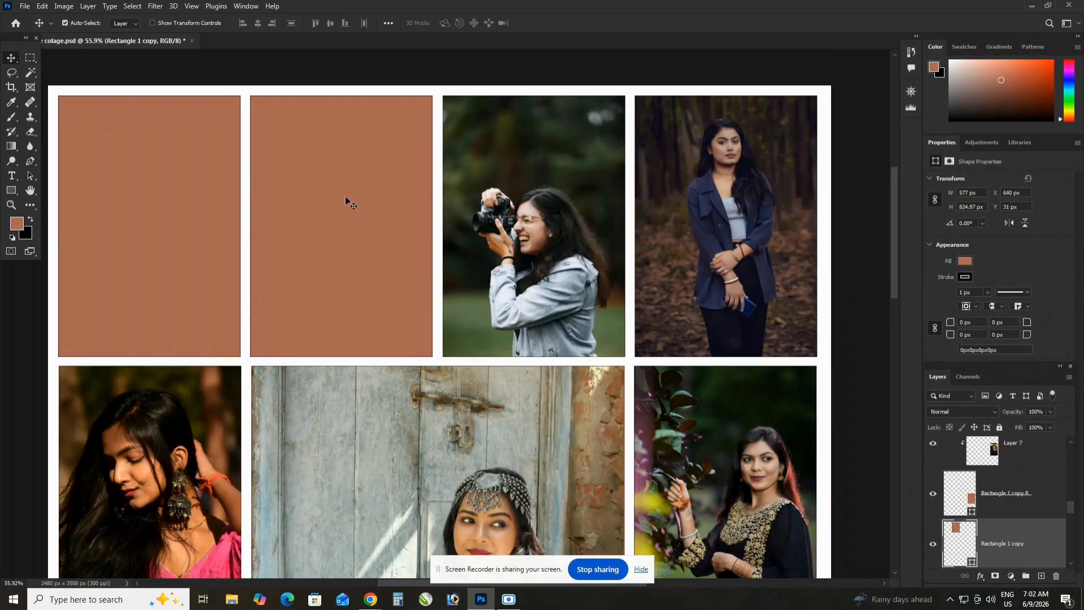
pyautogui.hotkey('alt', '[')
pyautogui.hotkey('ctrl', 'shift', ']')
# Try shifting the close-up blazer portrait down off its frame, then raise the frame and the portrait in turn to the top.
pyautogui.moveTo(307, 185); pyautogui.dragTo(318, 267)
pyautogui.keyDown('ctrl'); pyautogui.click(293, 136); pyautogui.keyUp('ctrl')
pyautogui.hotkey('ctrl', 'shift', ']')
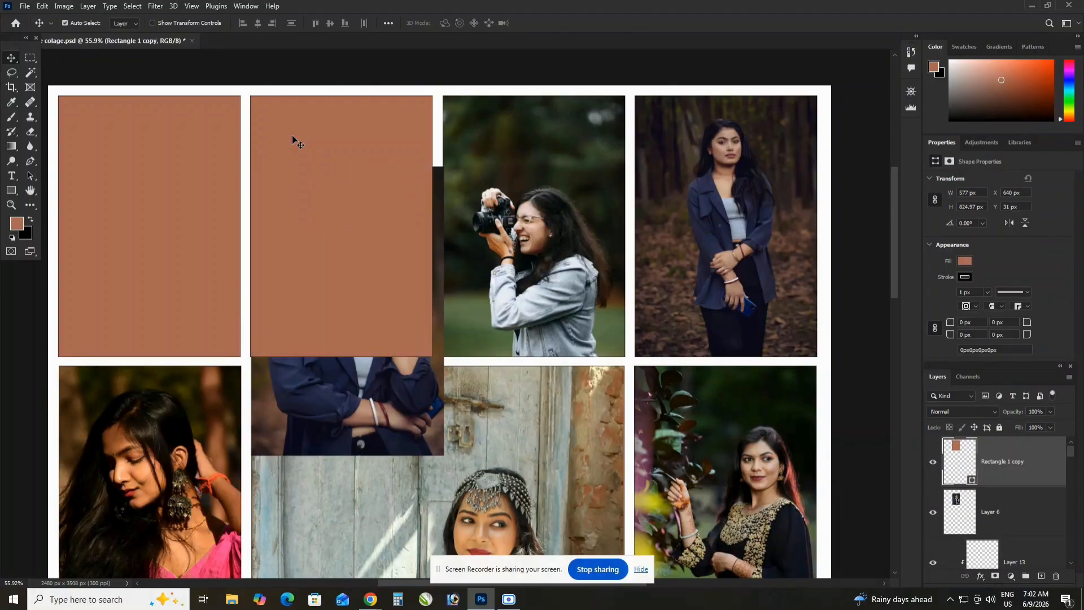
pyautogui.click(398, 395)
pyautogui.hotkey('ctrl', 'shift', ']')
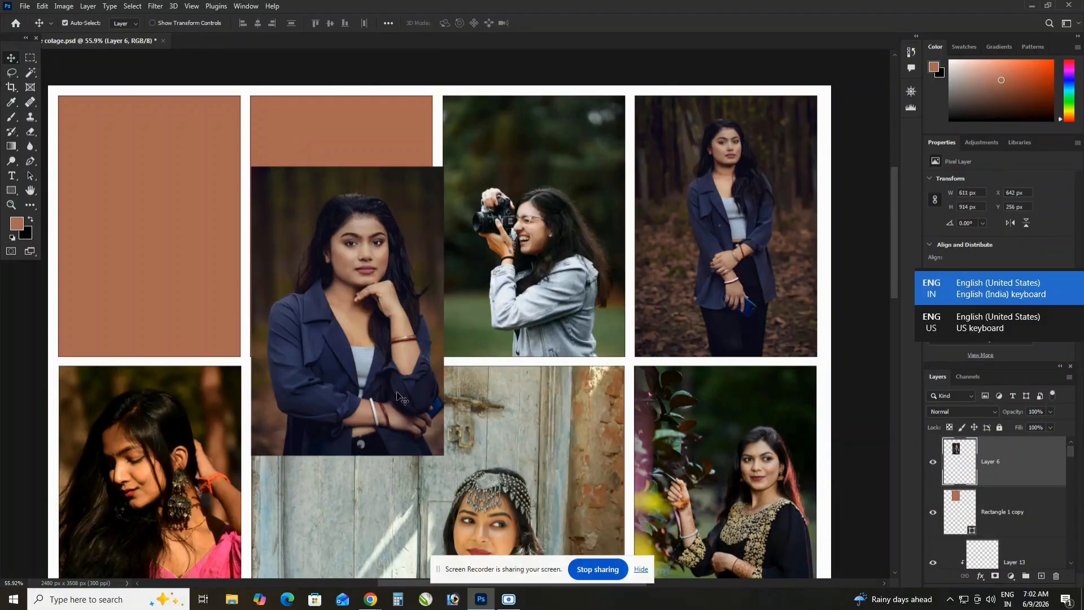
# Undo the close-up blazer portrait's stacking and move changes and clip it inside the second frame of the top row.
pyautogui.hotkey('ctrl', 'z')
pyautogui.hotkey('ctrl', 'z')
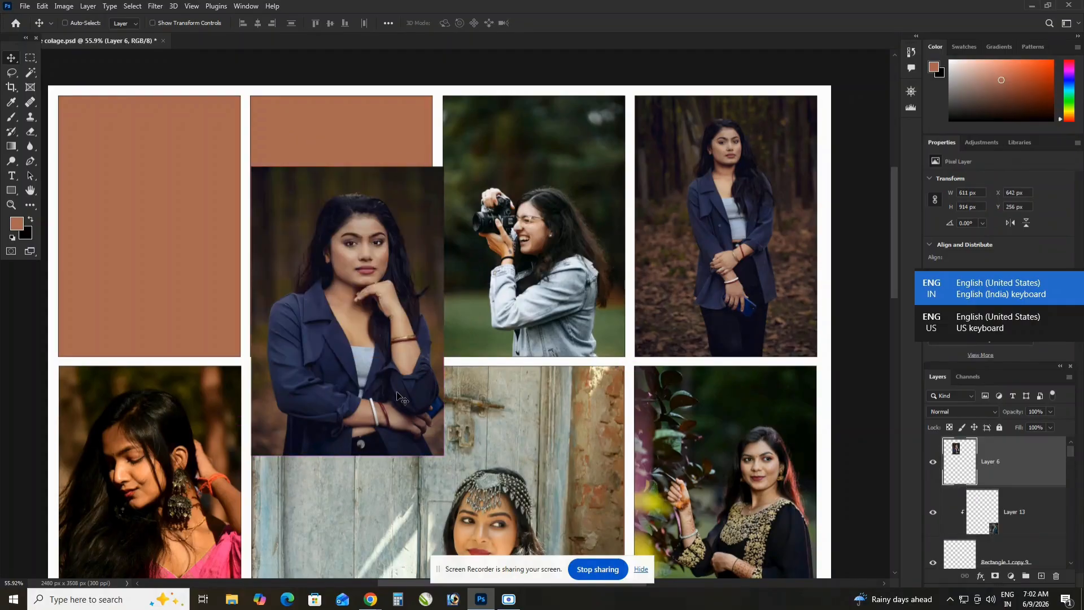
pyautogui.hotkey('ctrl', 'z')
pyautogui.hotkey('ctrl', 'z')
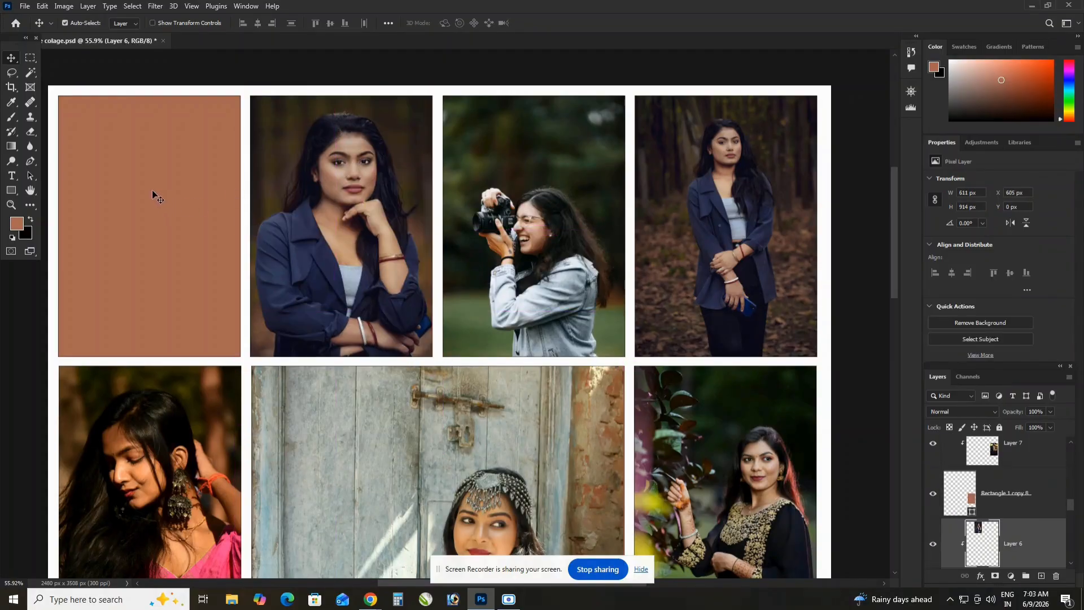
# Bring the red-dress photo beside the tree to the front and clip it inside the first frame of the top row.
pyautogui.scroll(2, 44, 85)
pyautogui.scroll(-7, 60, 112)
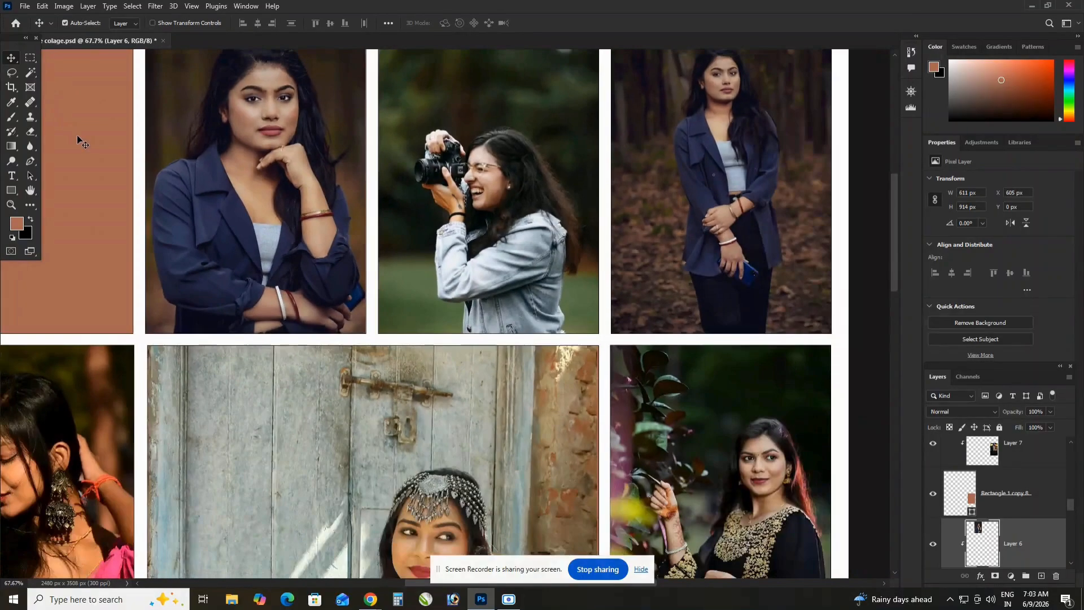
pyautogui.scroll(-3, 70, 84)
pyautogui.scroll(3, 141, 226)
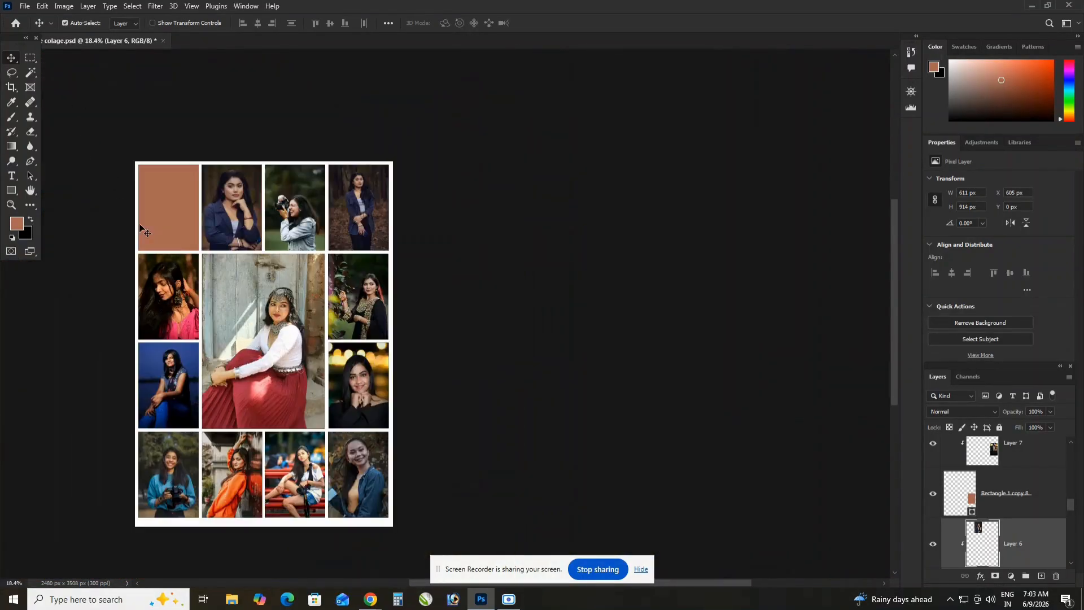
pyautogui.scroll(3, 125, 208)
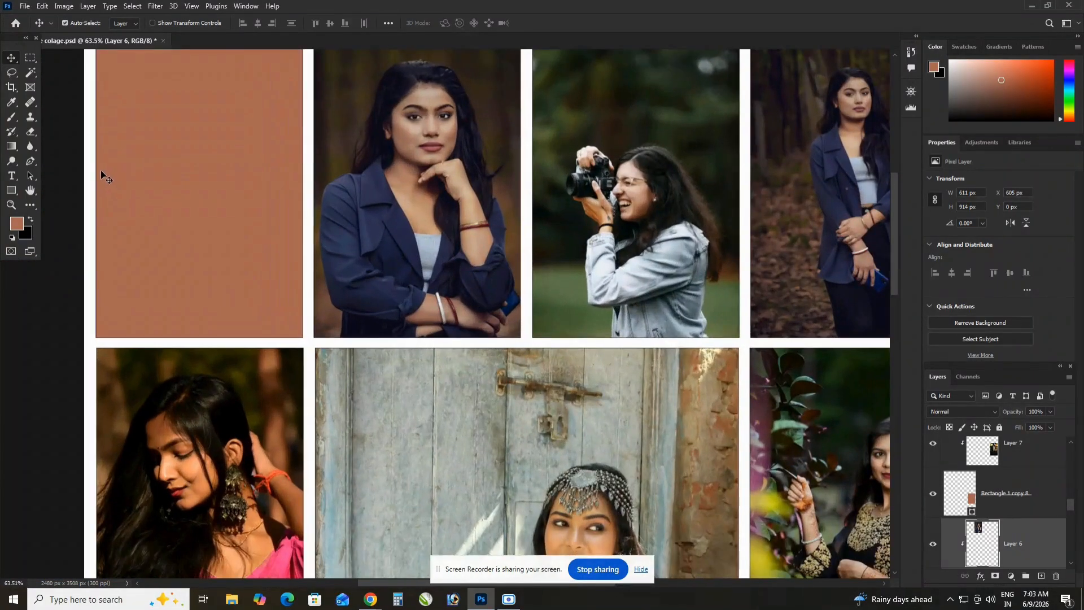
pyautogui.keyDown('ctrl'); pyautogui.click(150, 145); pyautogui.keyUp('ctrl')
pyautogui.press('Delete')
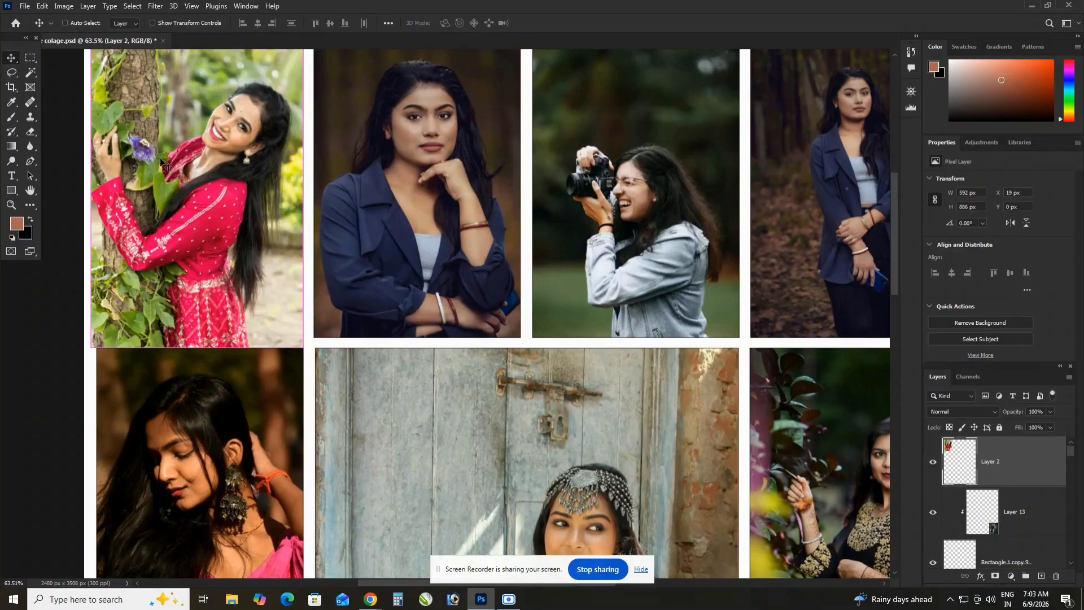
pyautogui.keyDown('ctrl'); pyautogui.click(162, 154); pyautogui.keyUp('ctrl')
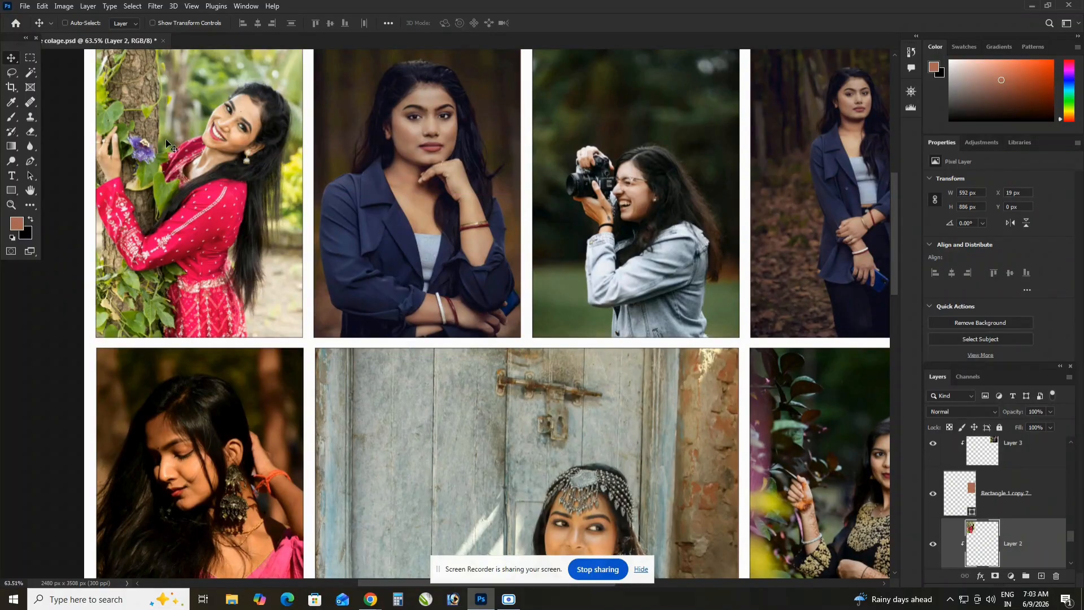
# Examine the whole collage layout with the interface panels hidden.
pyautogui.scroll(-5, 167, 143)
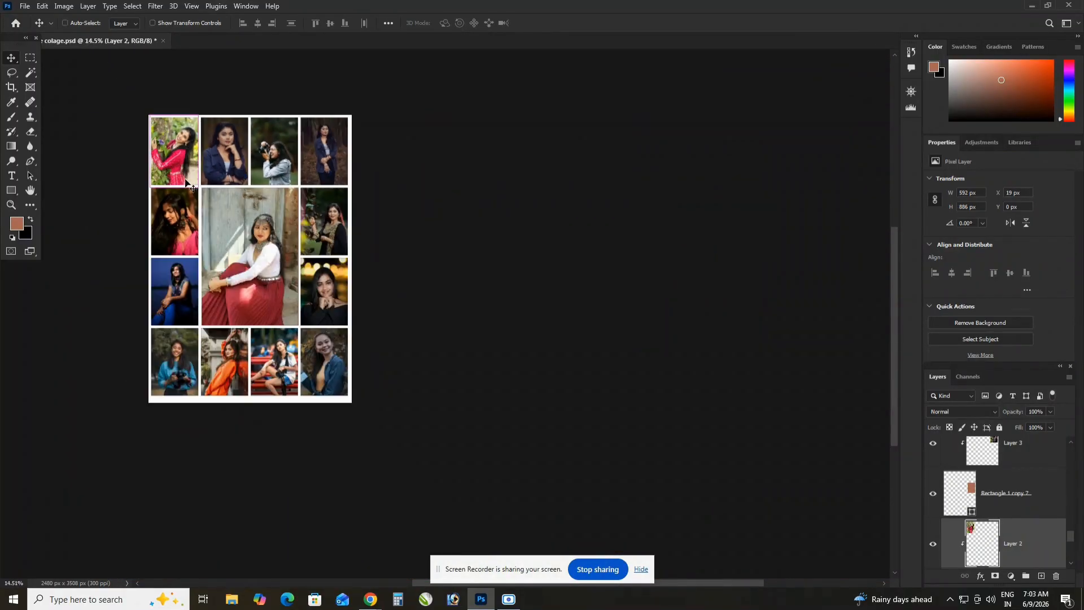
pyautogui.scroll(2, 188, 192)
pyautogui.scroll(-1, 299, 181)
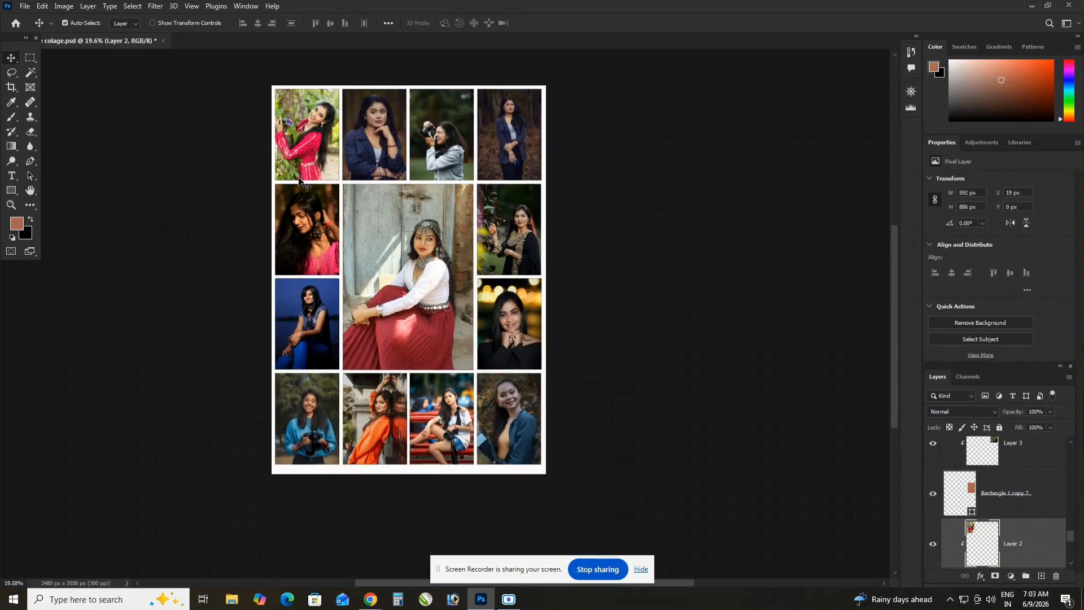
pyautogui.scroll(1, 299, 180)
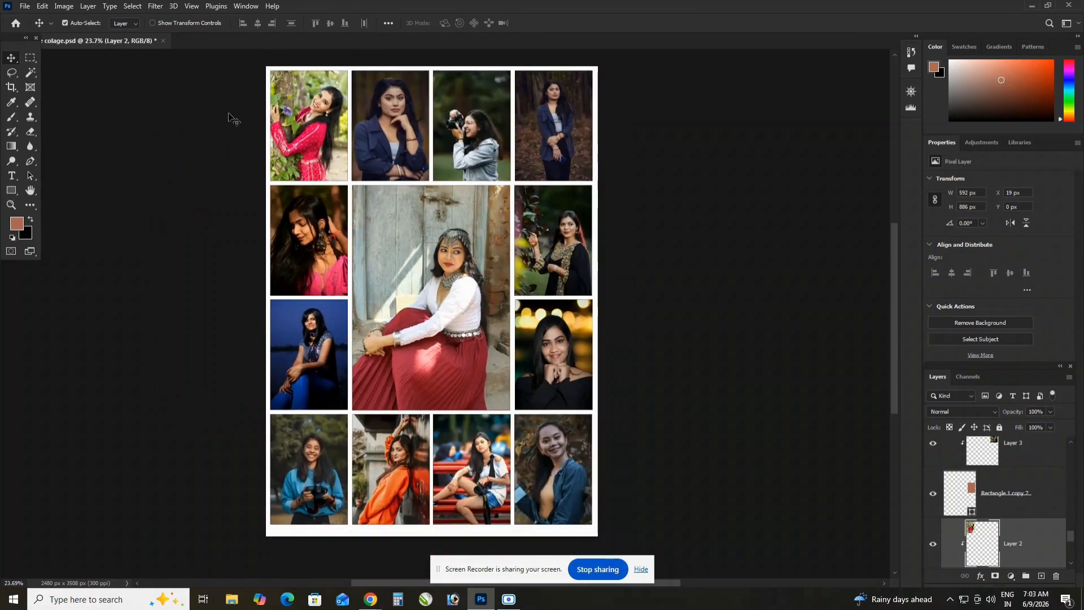
pyautogui.press('Tab')
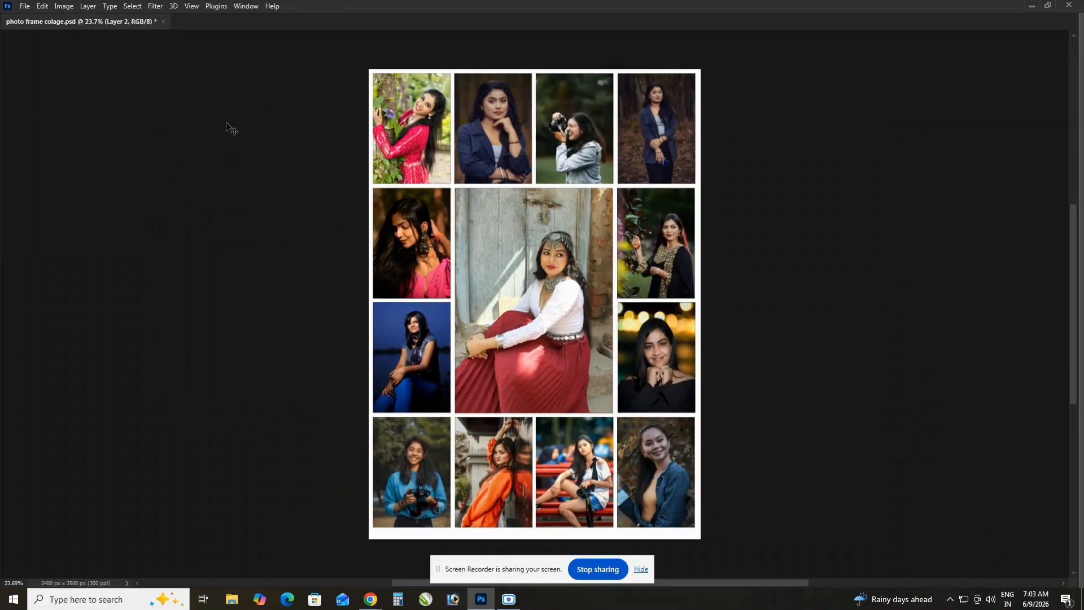
# Inspect the finished collage's photos and frame edges at closer magnification, then view the full page again.
pyautogui.press('Tab')
pyautogui.press('Tab')
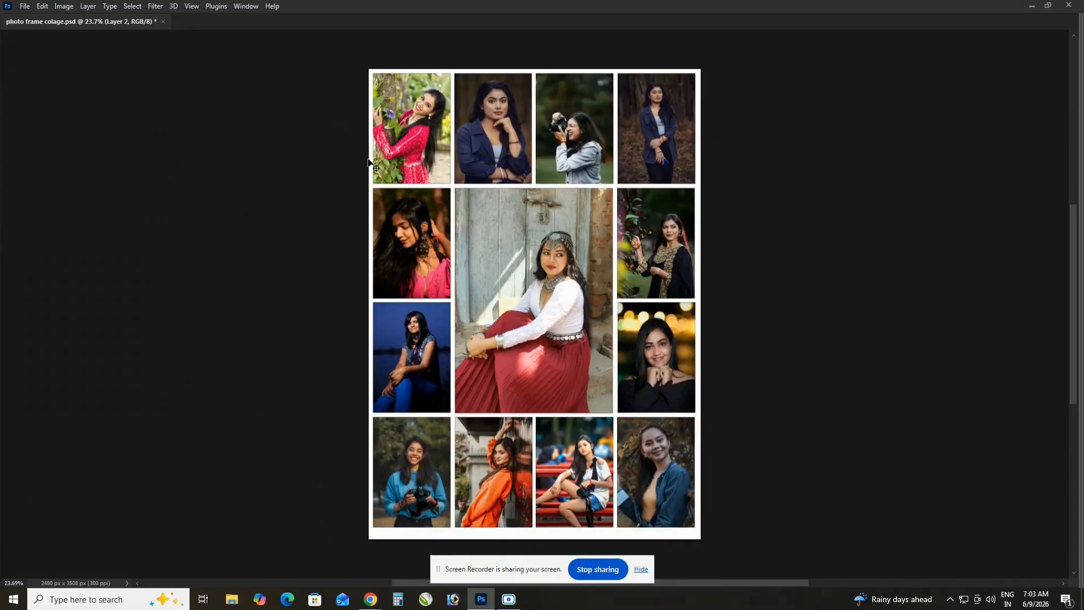
pyautogui.scroll(1, 368, 163)
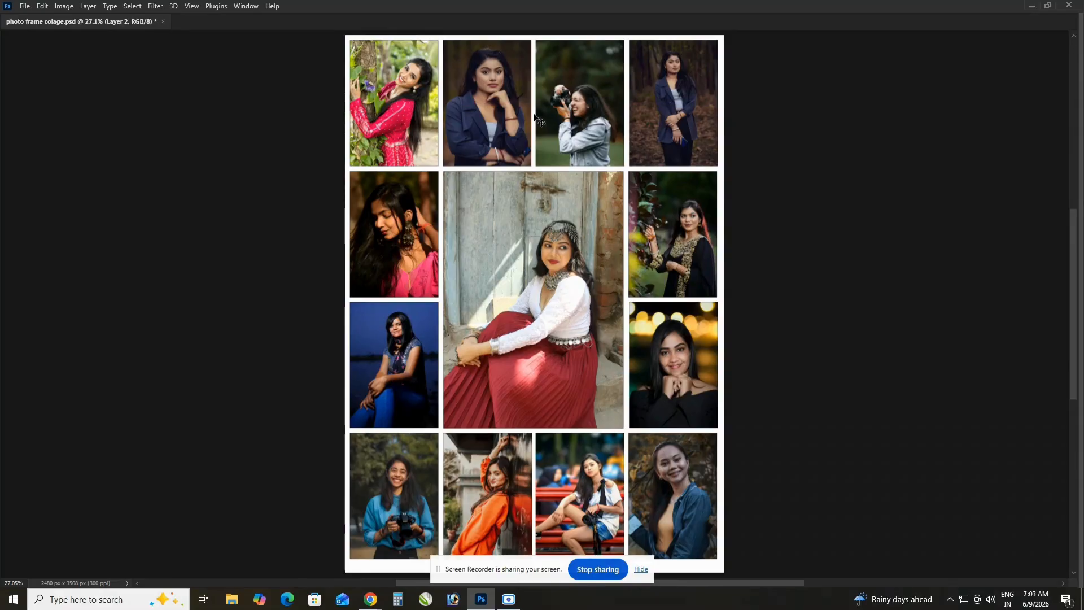
pyautogui.scroll(-3, 534, 118)
pyautogui.scroll(3, 534, 119)
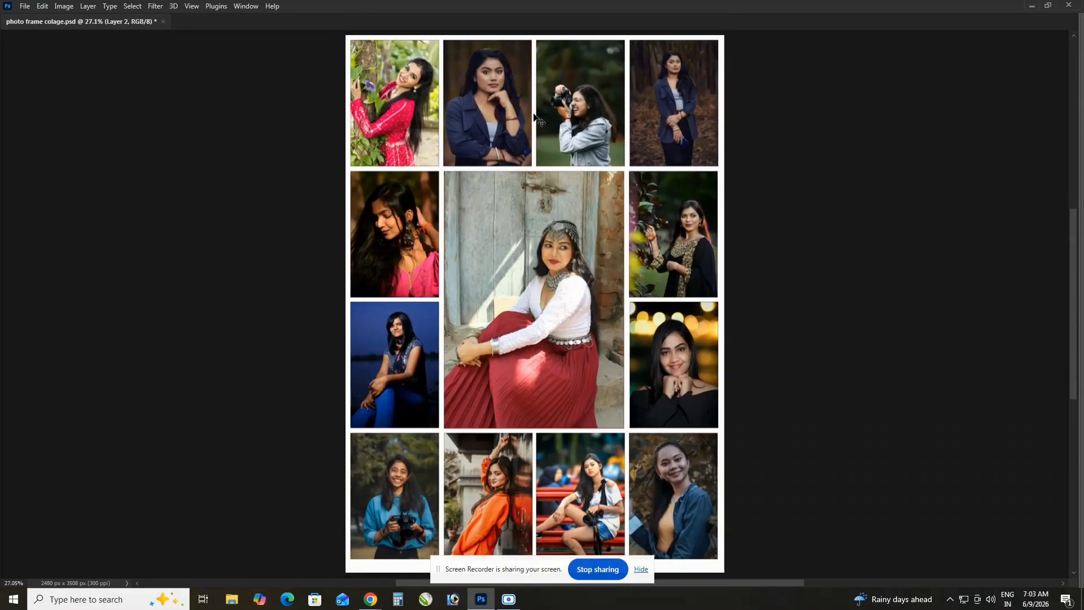
pyautogui.scroll(1, 533, 119)
pyautogui.scroll(1, 533, 119)
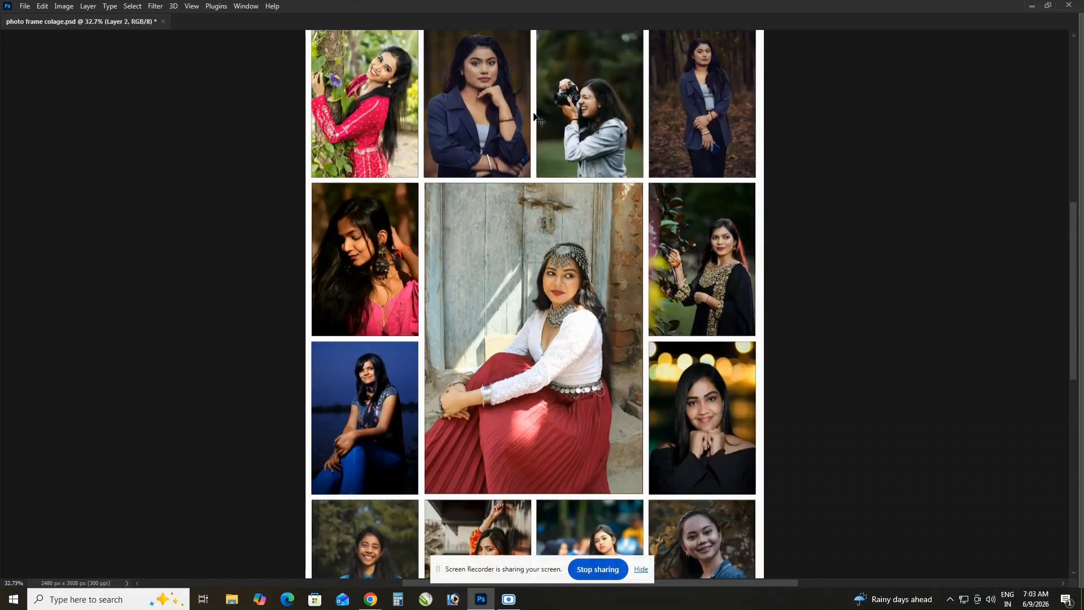
pyautogui.scroll(-2, 534, 118)
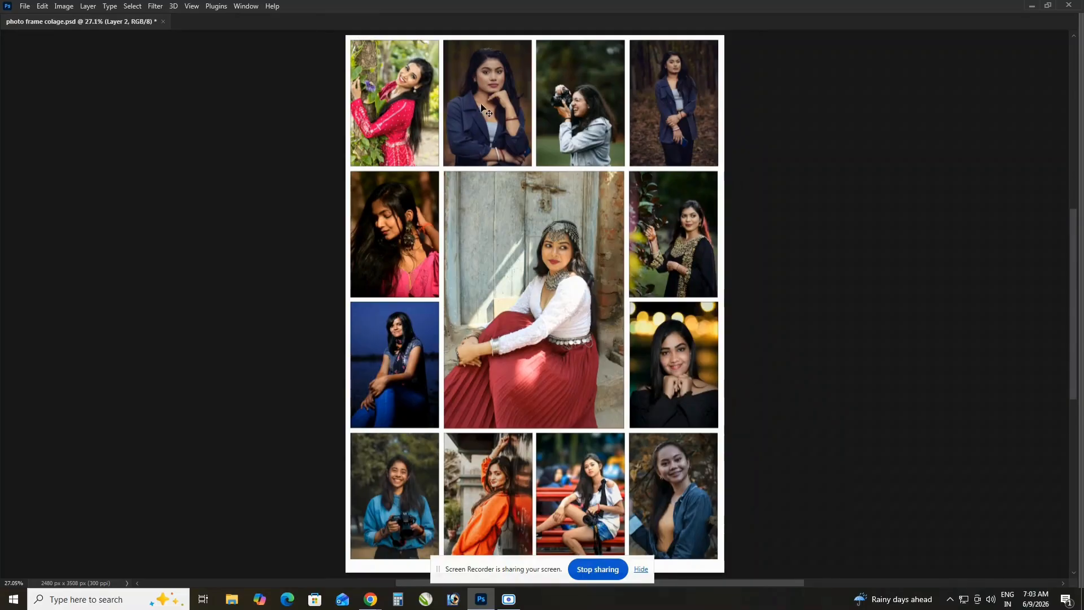
# Brighten the close-up blazer portrait in the second frame of the top row with Brightness/Contrast, setting brightness to 23.
pyautogui.hotkey('alt', 'i')
pyautogui.press('j')
pyautogui.press('c')
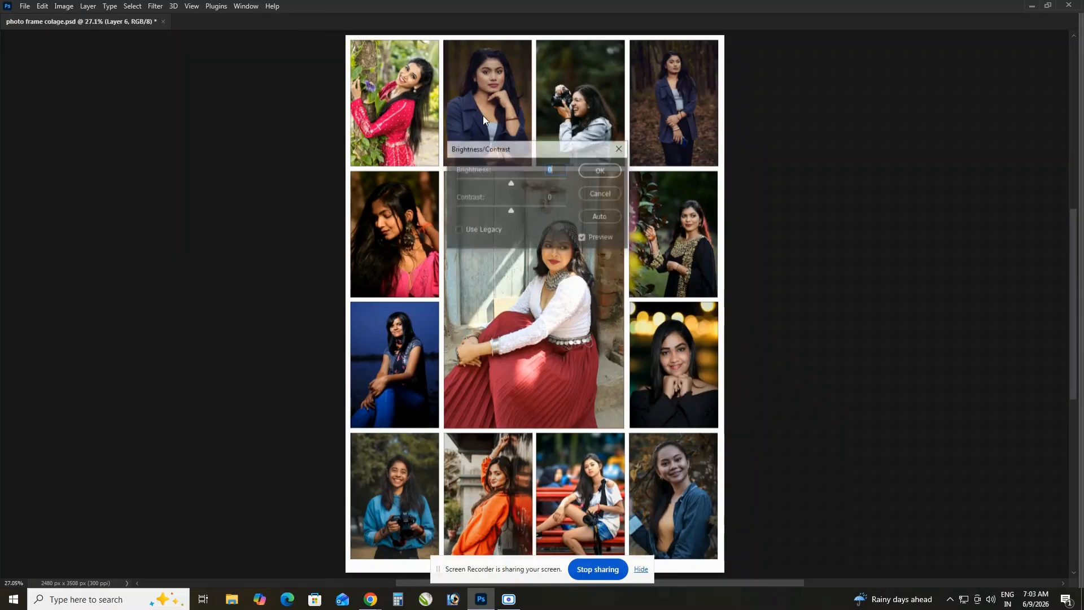
pyautogui.write('5')
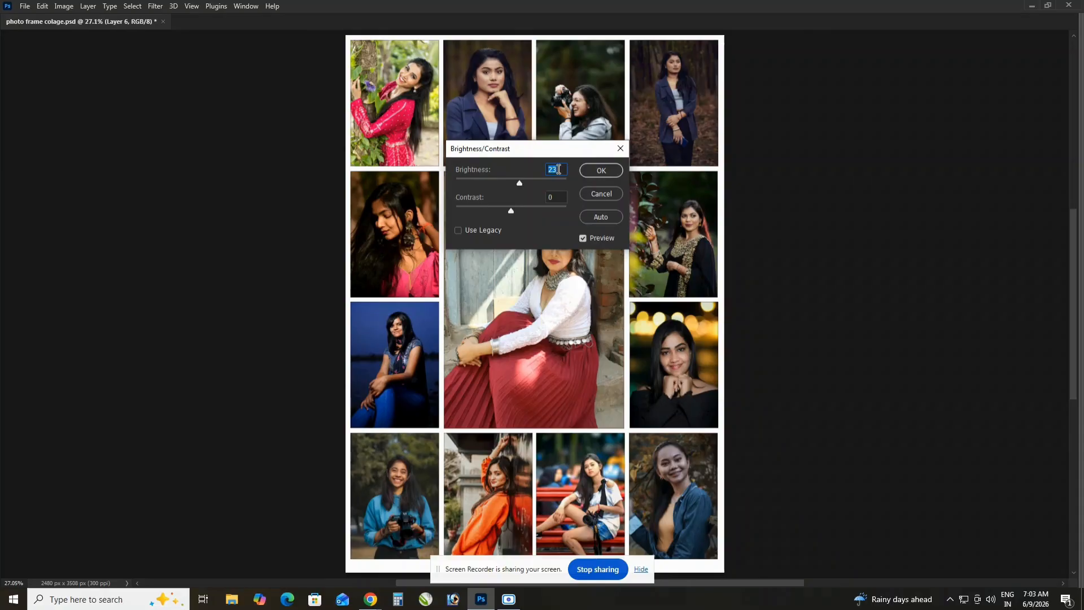
pyautogui.click(600, 171)
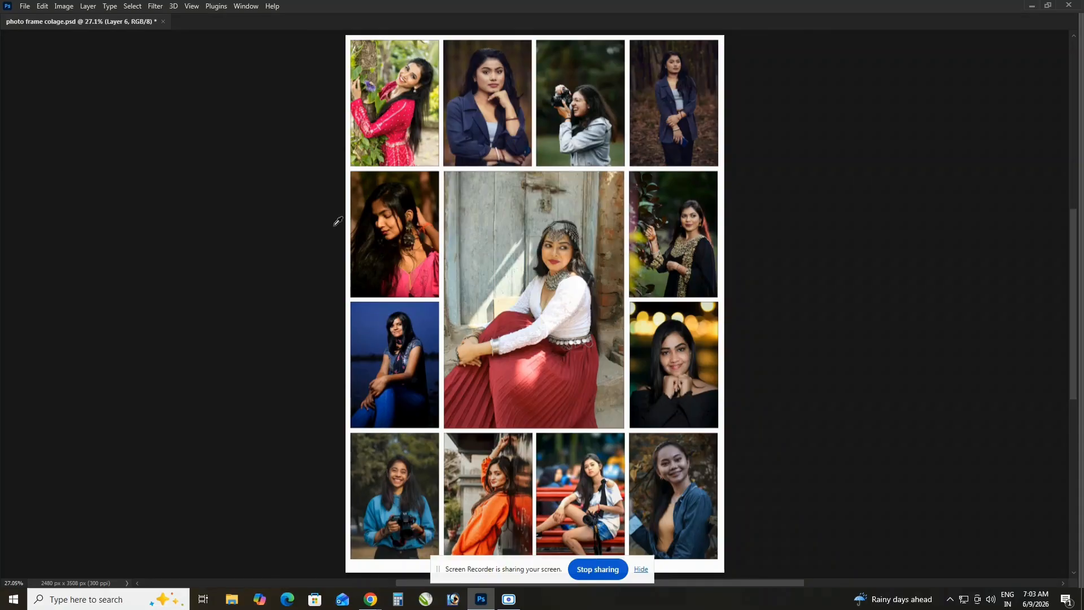